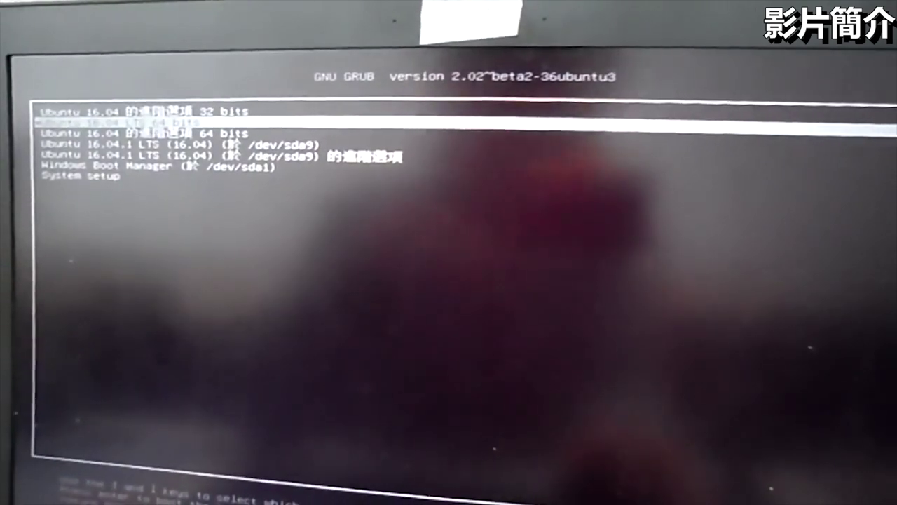
# Boot the Windows Boot Manager entry on /dev/sda1 from the GRUB menu
pyautogui.press('Down')
pyautogui.press('Down')
pyautogui.press('Down')
pyautogui.press('Down')
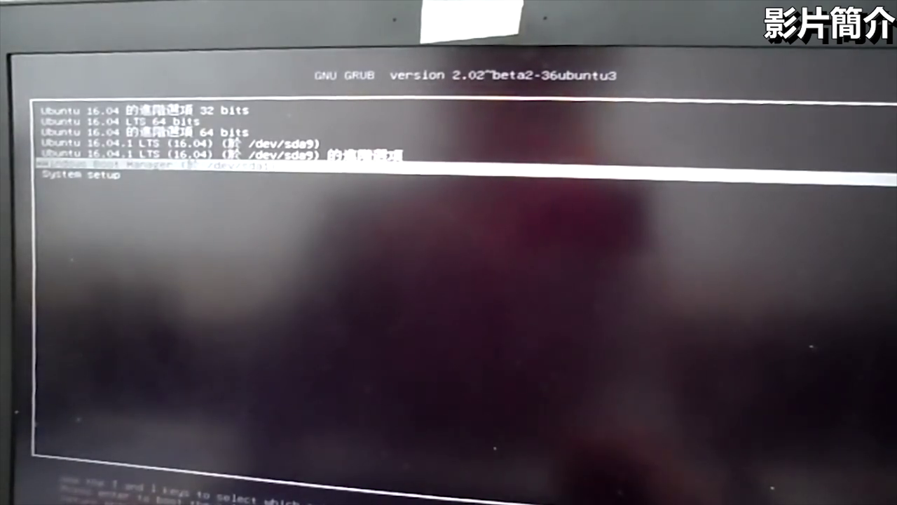
pyautogui.press('Up')
pyautogui.press('Down')
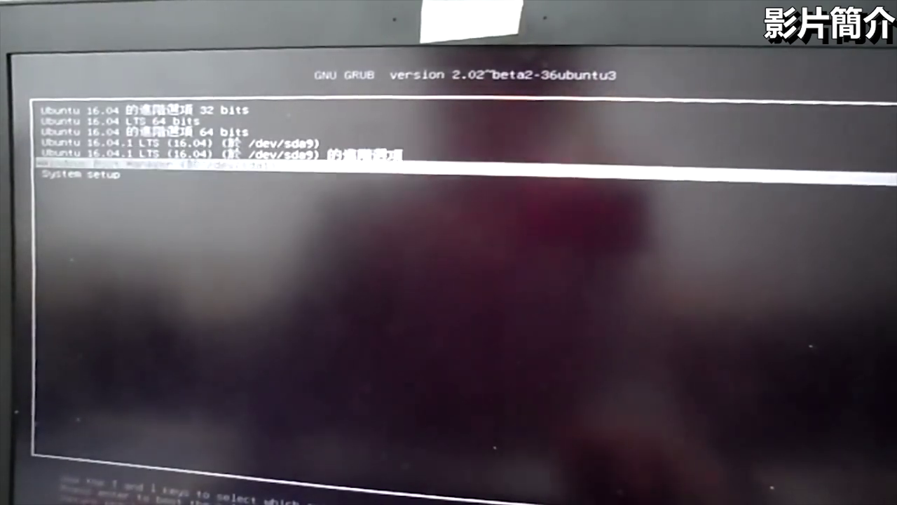
pyautogui.press('Return')
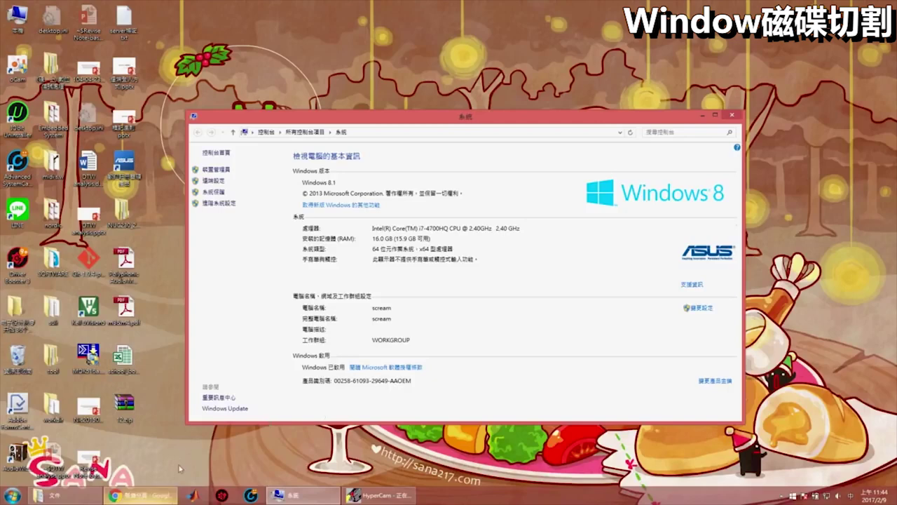
# Switch to Chrome, search Google for "ssd alignment", look through the results and return to the desktop
pyautogui.click(239, 389)
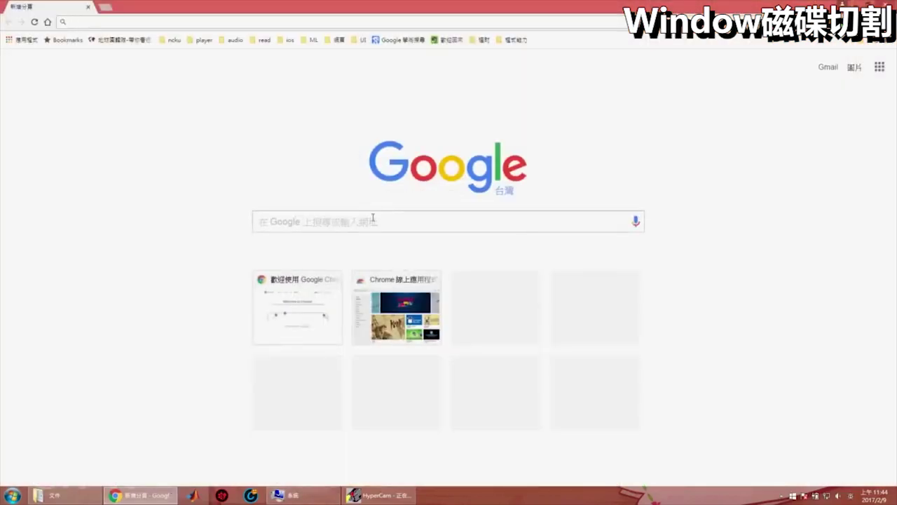
pyautogui.write('ssd alignment')
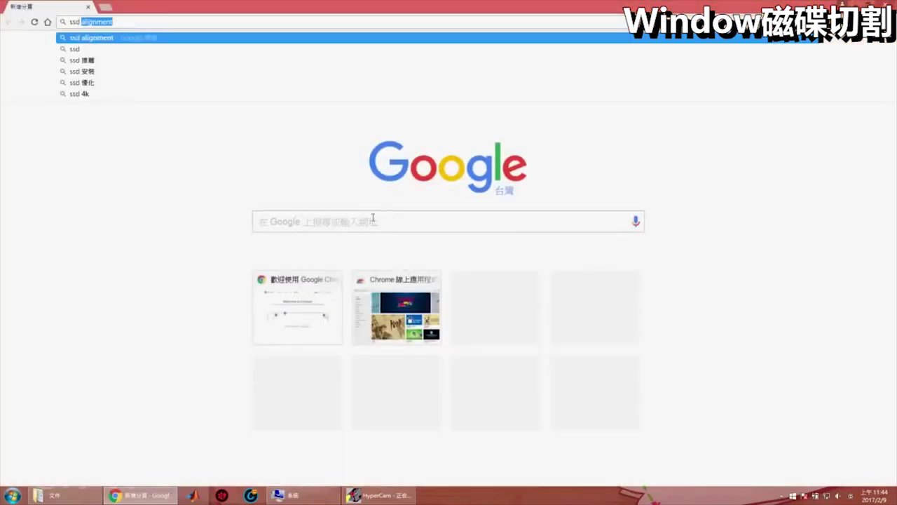
pyautogui.press('End')
pyautogui.press('Return')
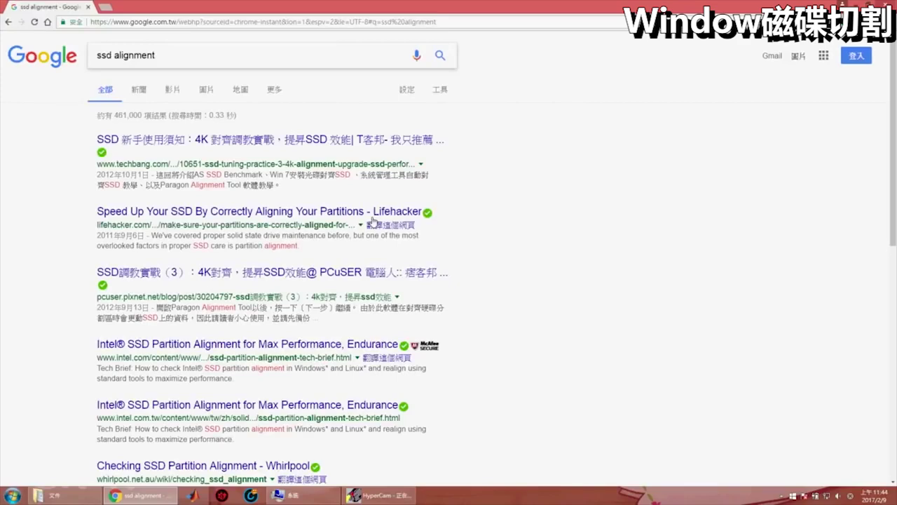
pyautogui.scroll(-6, 165, 221)
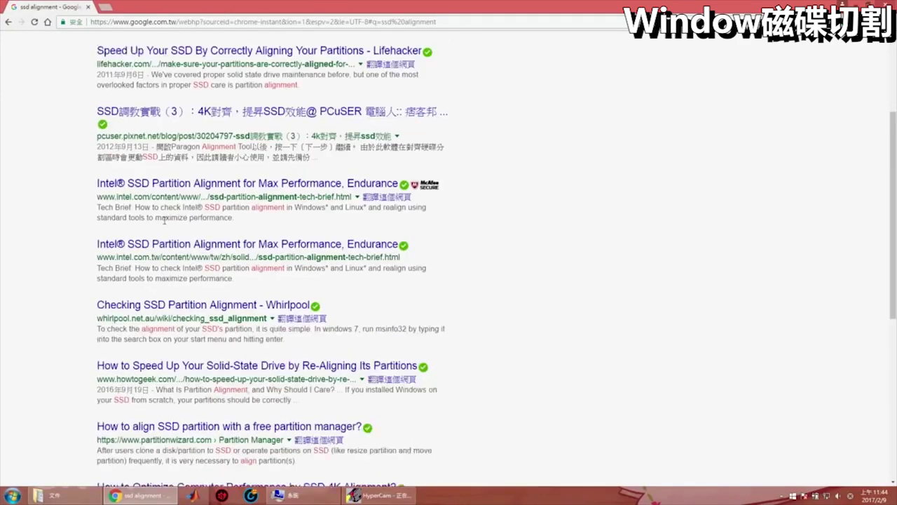
pyautogui.scroll(6, 164, 223)
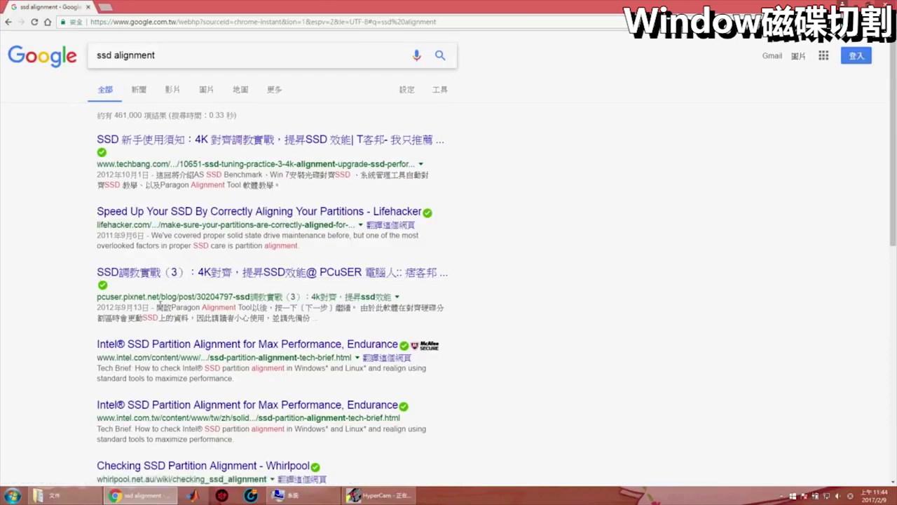
pyautogui.click(127, 499)
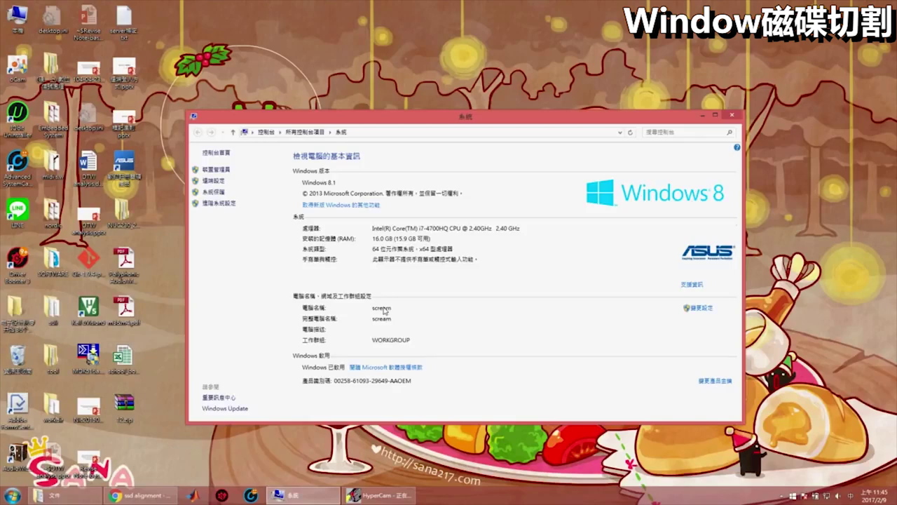
# Open Computer Management from the Control Panel's administrative tools
pyautogui.click(13, 495)
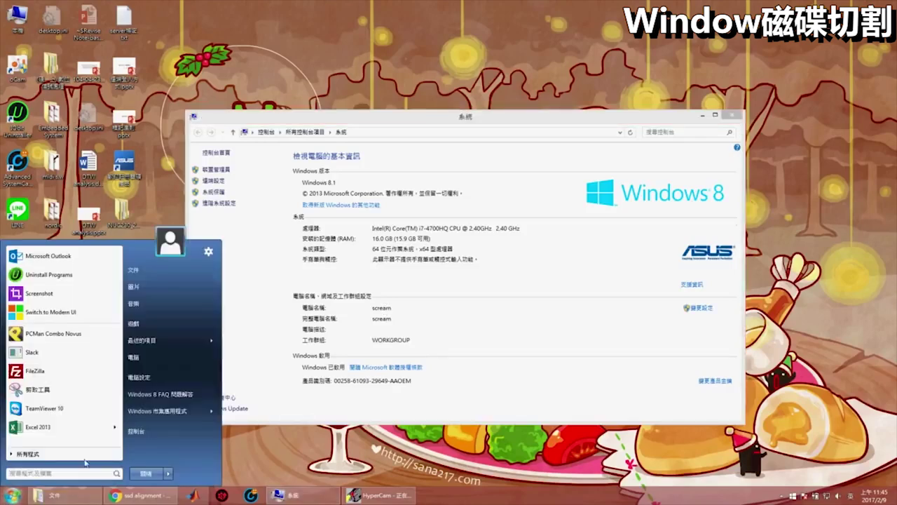
pyautogui.click(148, 431)
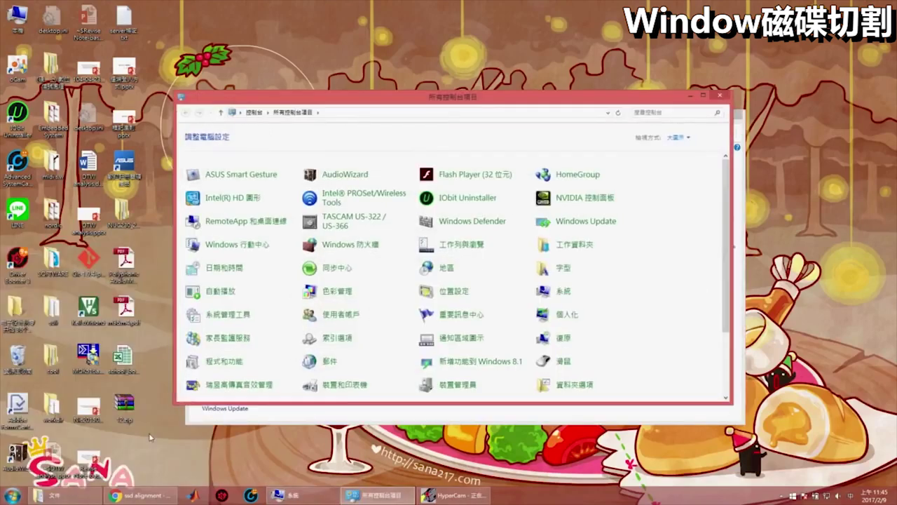
pyautogui.click(239, 319)
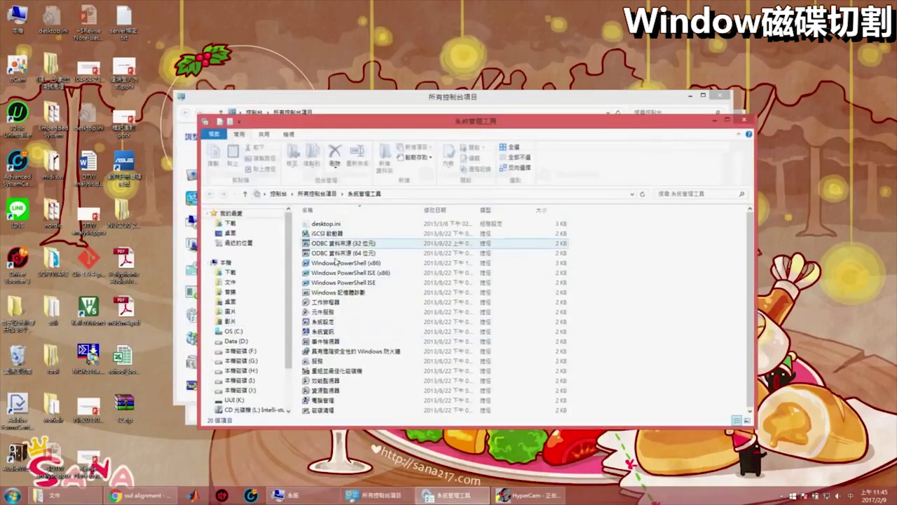
pyautogui.doubleClick(335, 402)
pyautogui.rightClick(335, 400)
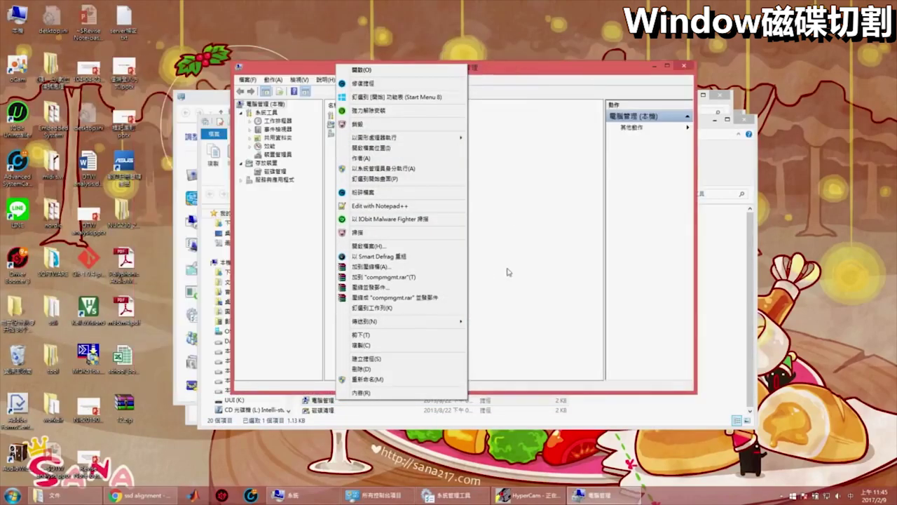
pyautogui.rightClick(509, 272)
pyautogui.click(515, 420)
pyautogui.hotkey('alt', 'Tab')
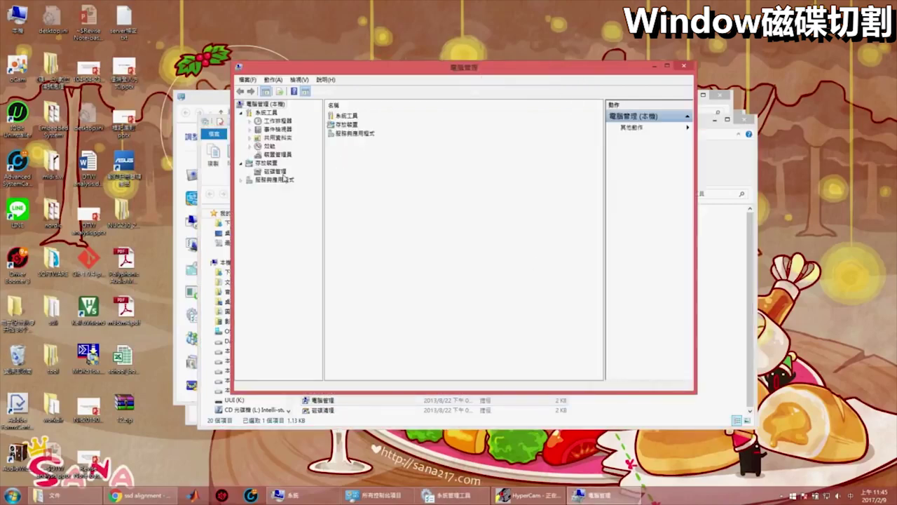
# Show Disk Management in Computer Management and maximize the window
pyautogui.click(281, 172)
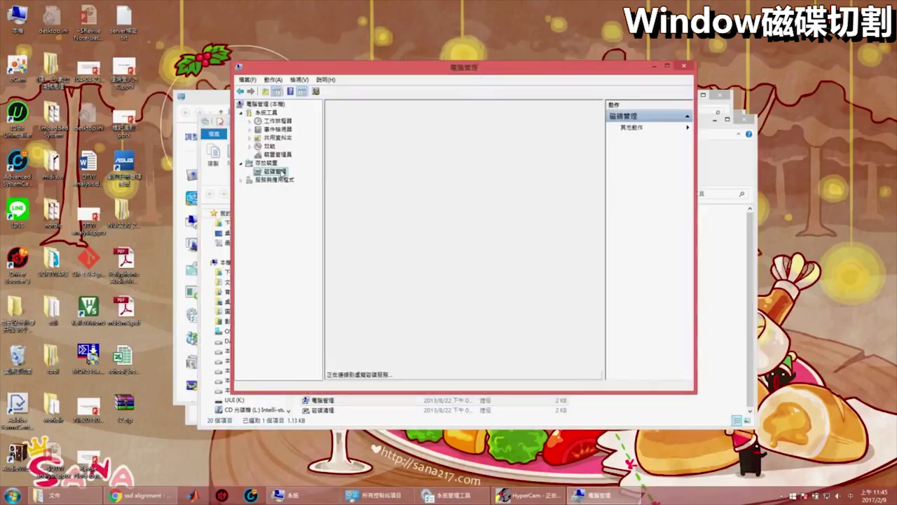
pyautogui.moveTo(232, 62); pyautogui.dragTo(157, 33)
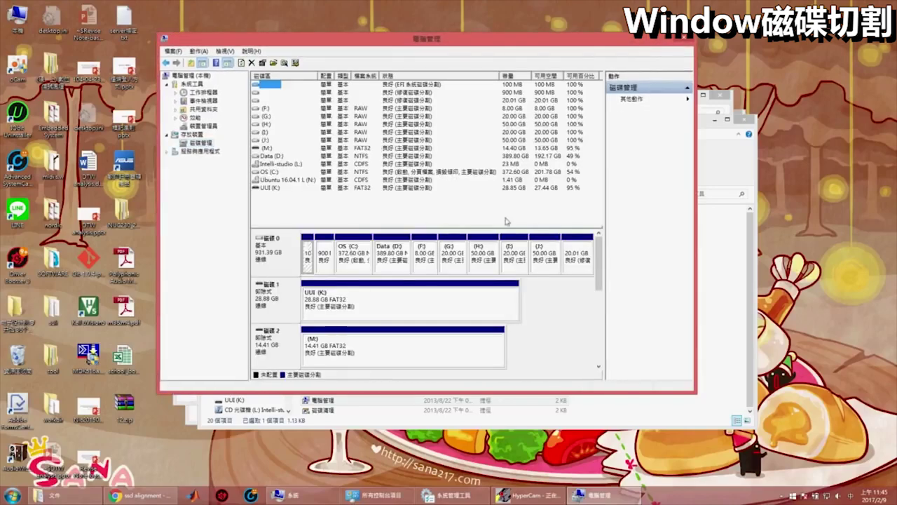
pyautogui.click(667, 41)
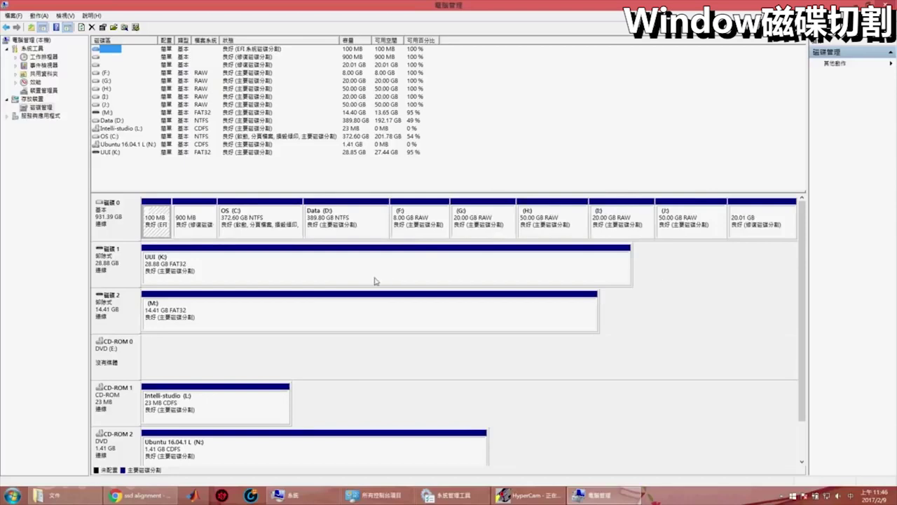
# Shrink the Data (D:) volume on disk 0 by 20480 MB
pyautogui.rightClick(355, 233)
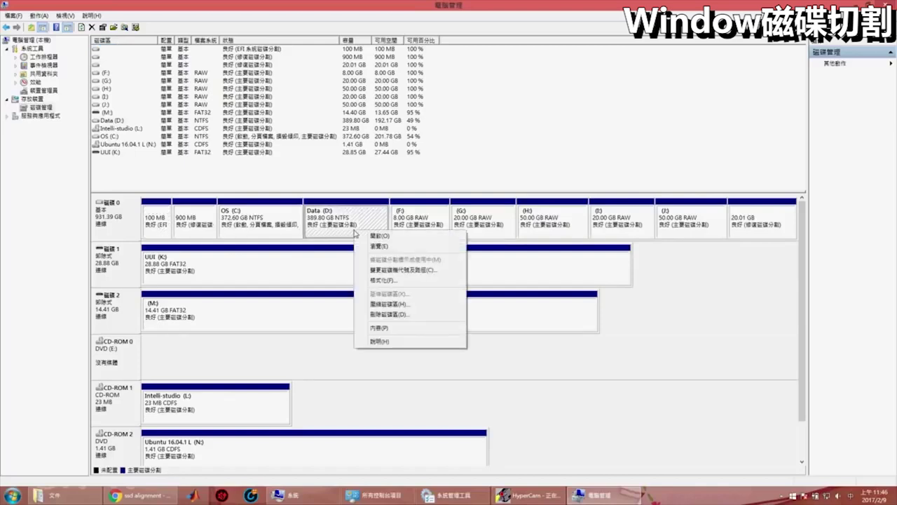
pyautogui.click(417, 304)
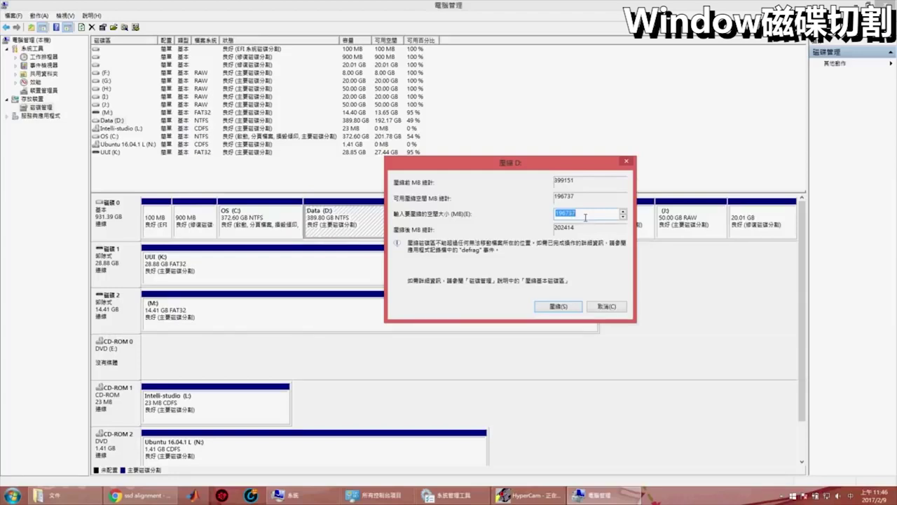
pyautogui.moveTo(584, 166); pyautogui.dragTo(424, 159)
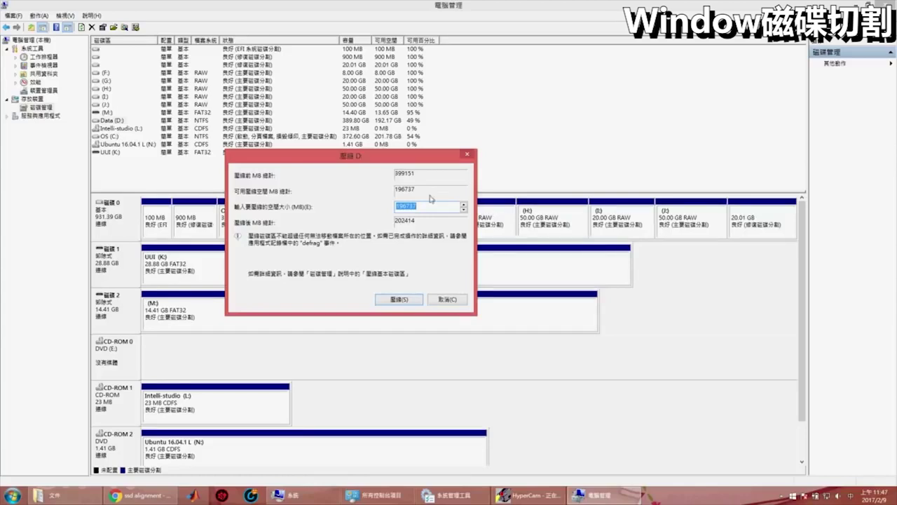
pyautogui.moveTo(402, 154); pyautogui.dragTo(496, 146)
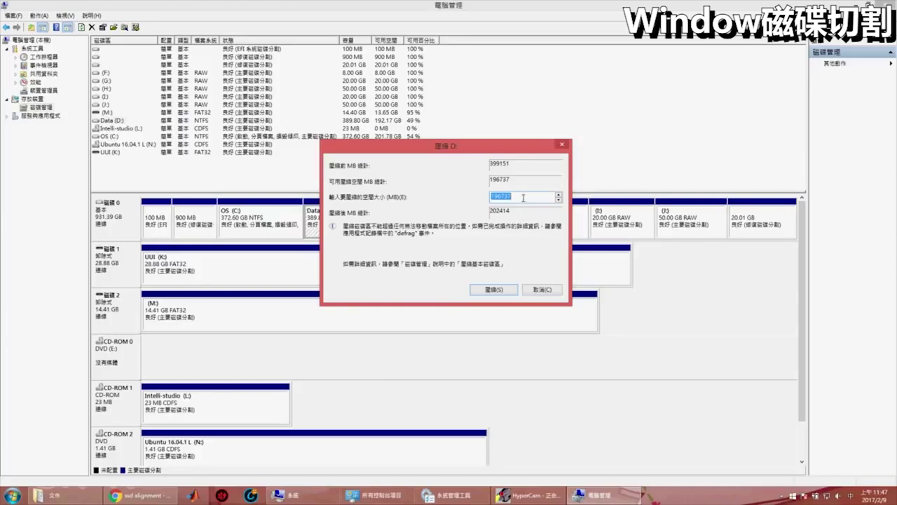
pyautogui.write('20480')
pyautogui.click(494, 290)
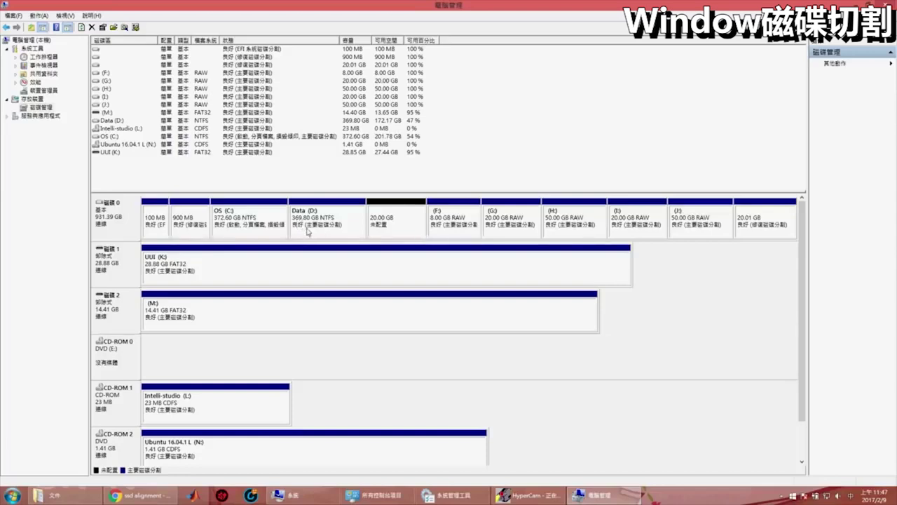
# Select the 100 MB EFI system partition on disk 0 to inspect its type
pyautogui.click(444, 231)
pyautogui.click(159, 230)
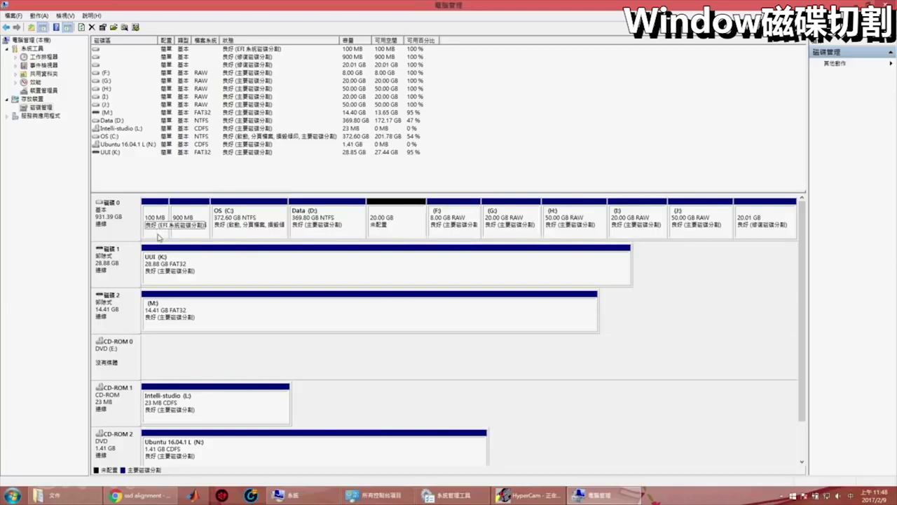
pyautogui.click(160, 231)
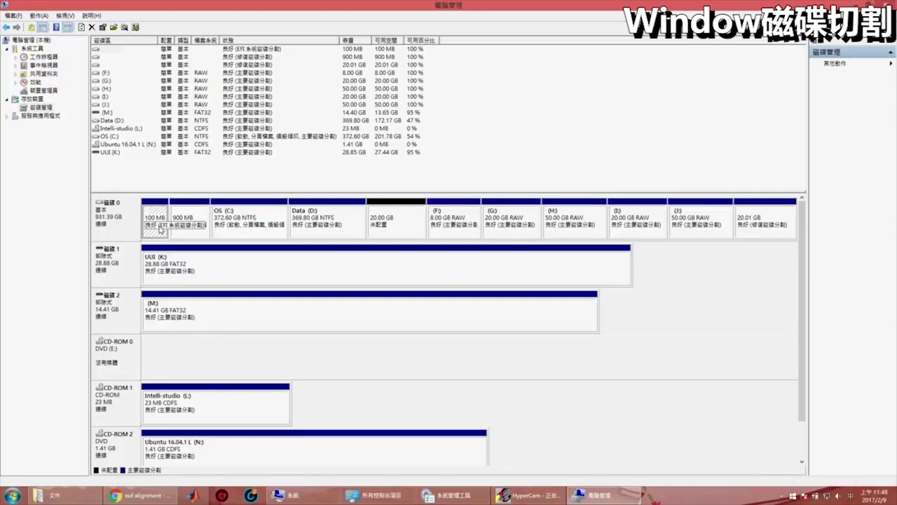
# Search for "UEFI MBR" in a new Chrome tab, look through the results and return to Disk Management
pyautogui.click(142, 495)
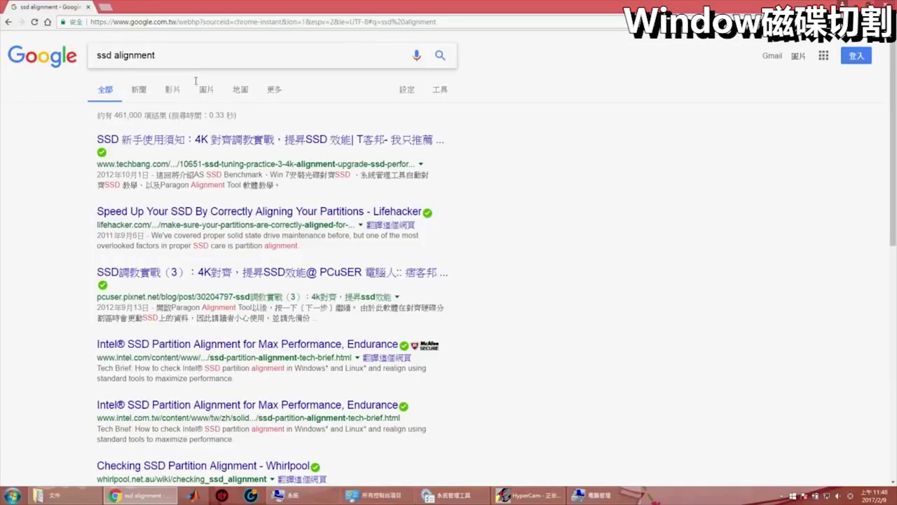
pyautogui.click(105, 7)
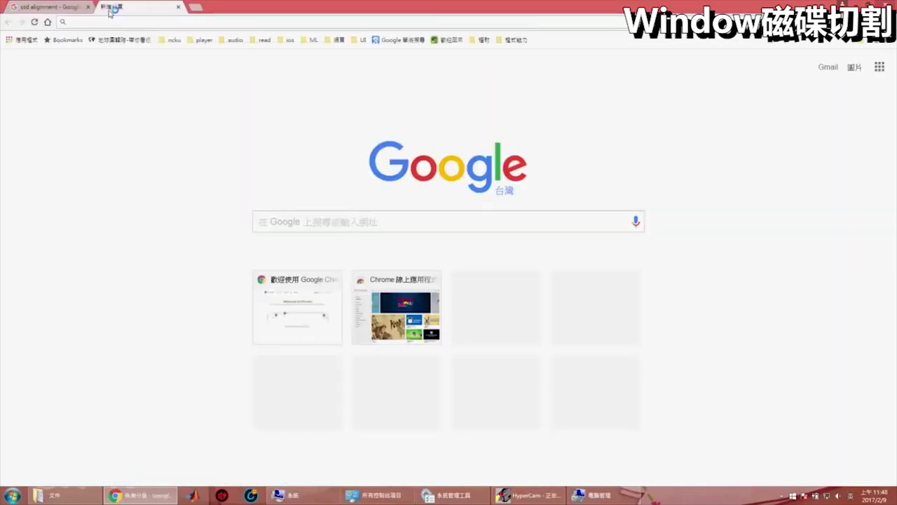
pyautogui.write('UEFI')
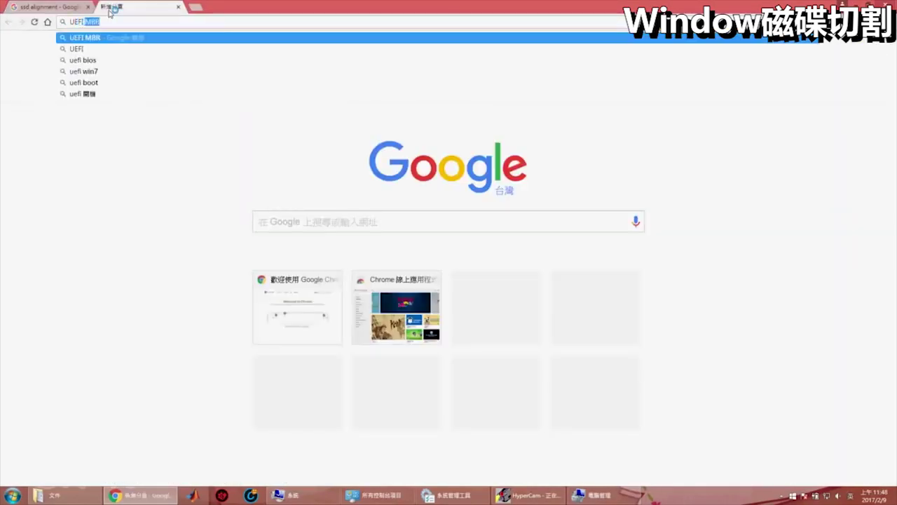
pyautogui.press('Return')
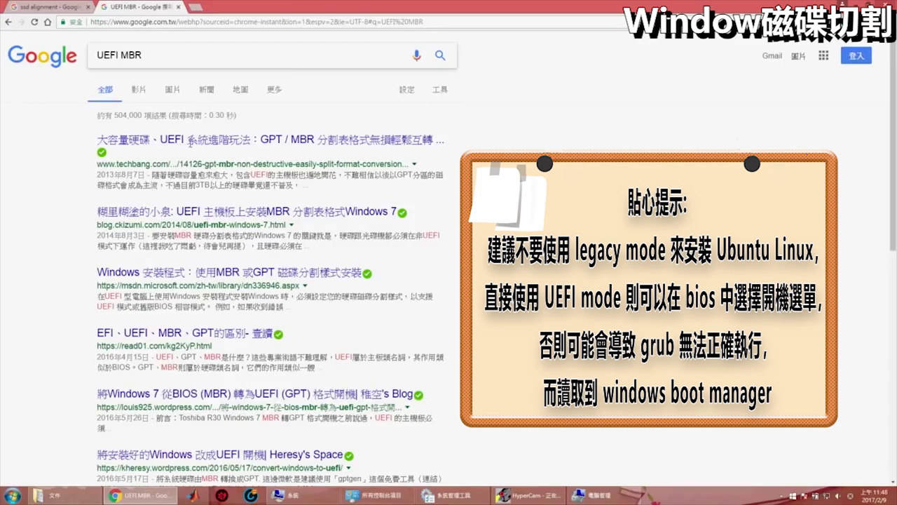
pyautogui.scroll(-5, 169, 217)
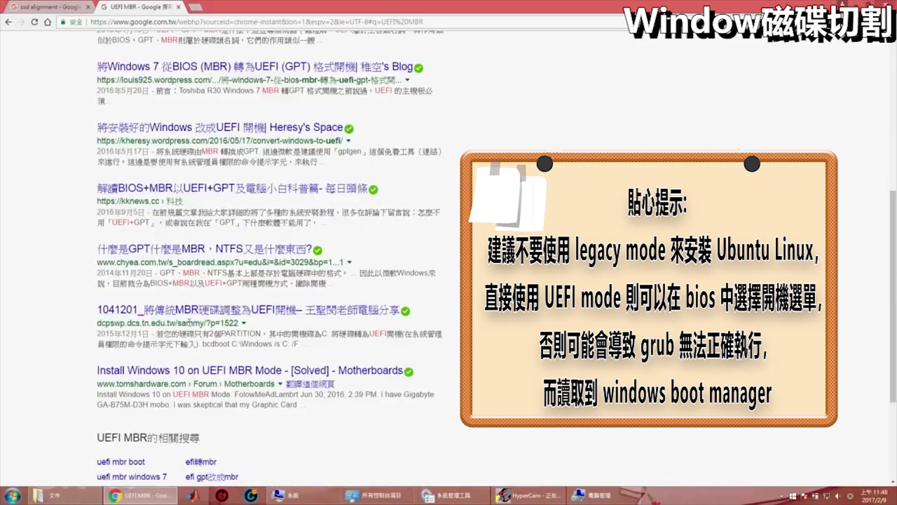
pyautogui.scroll(5, 249, 159)
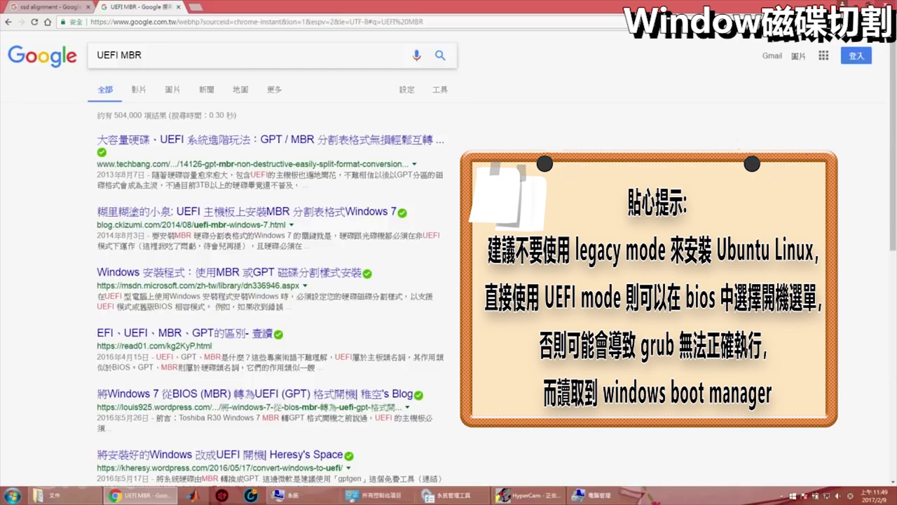
pyautogui.click(619, 498)
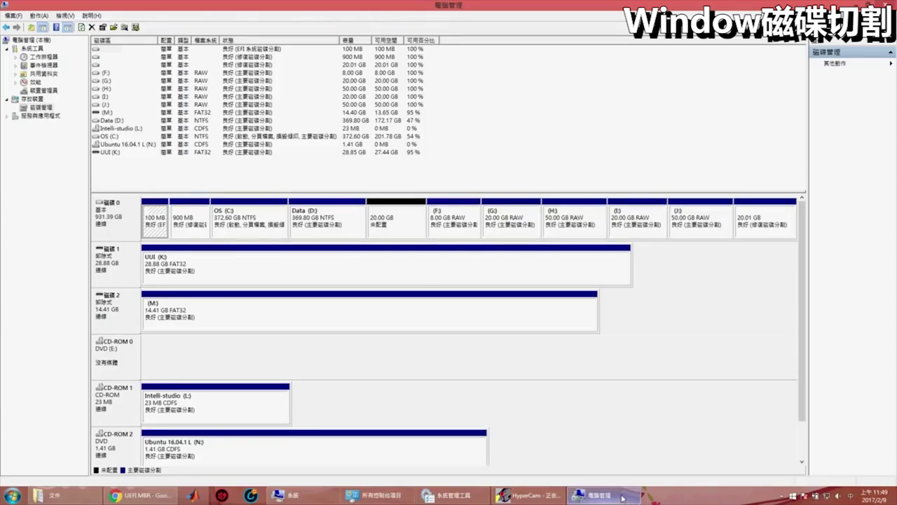
# Switch to Chrome and search for "ubuntu" in a new tab
pyautogui.click(140, 496)
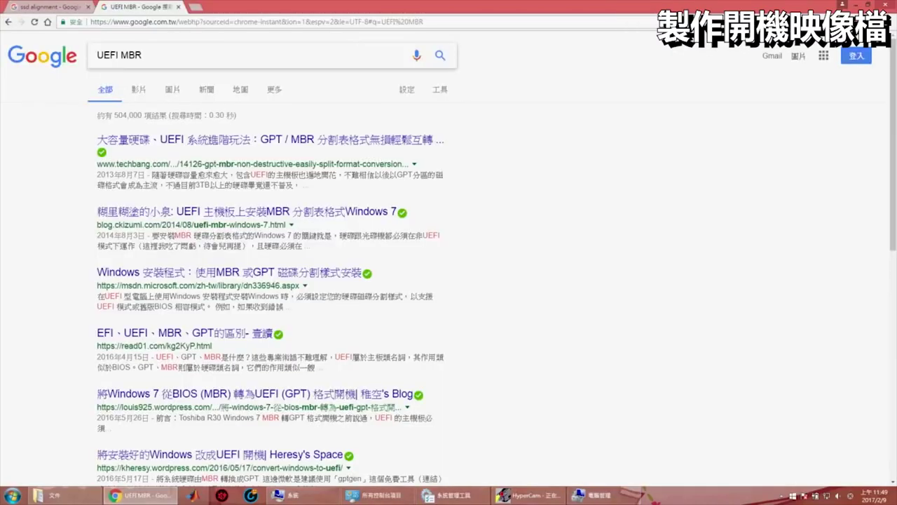
pyautogui.click(196, 7)
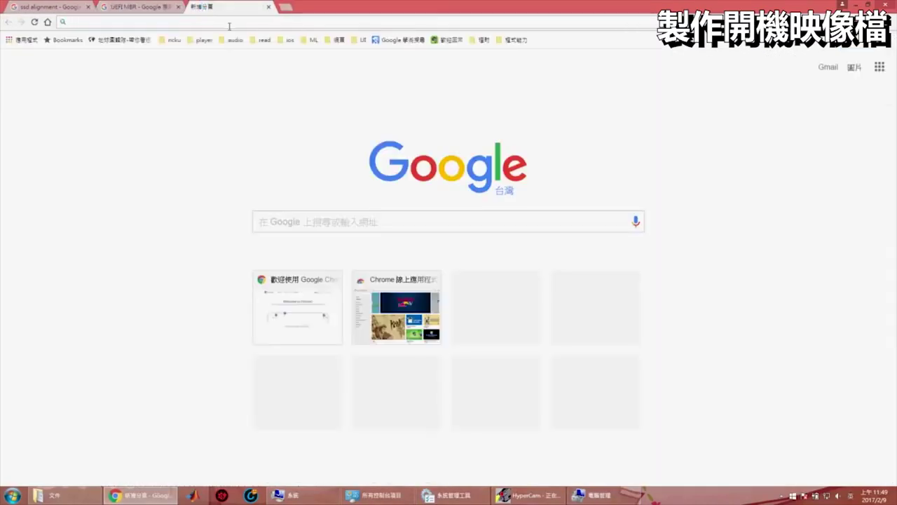
pyautogui.write('ubntu')
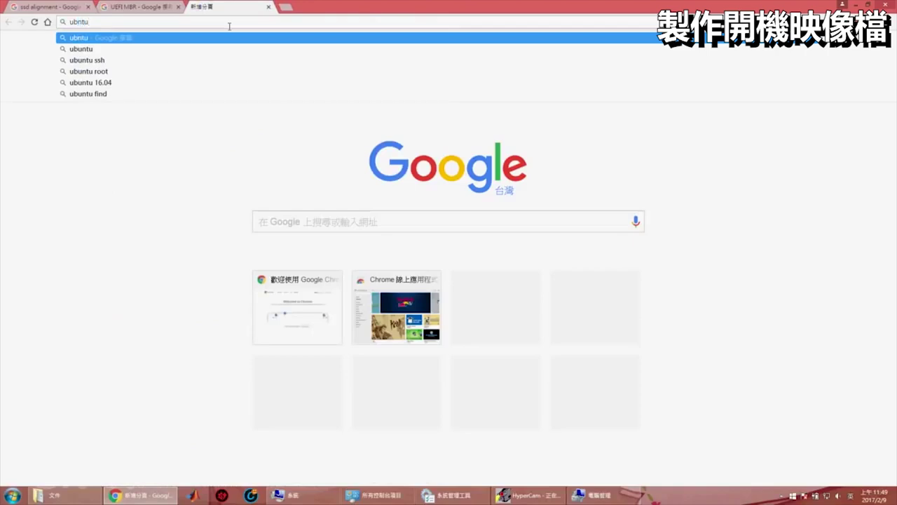
pyautogui.write('u')
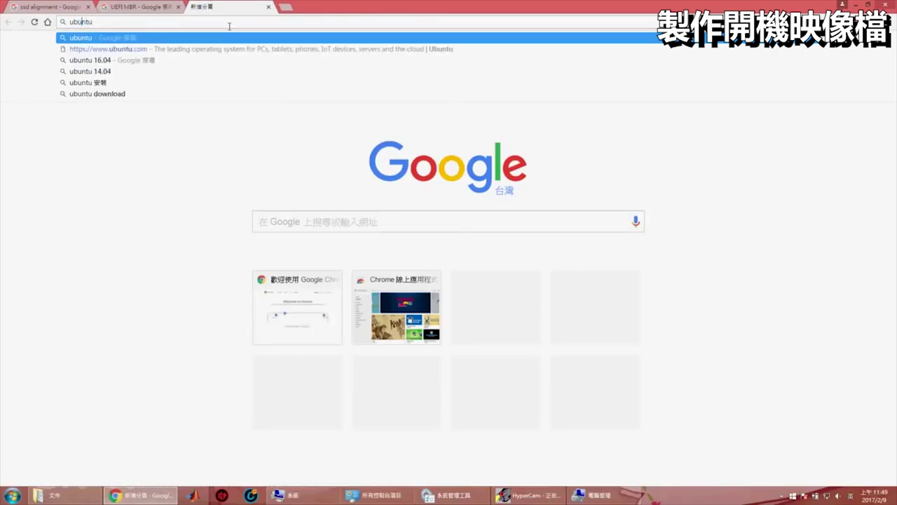
pyautogui.press('Return')
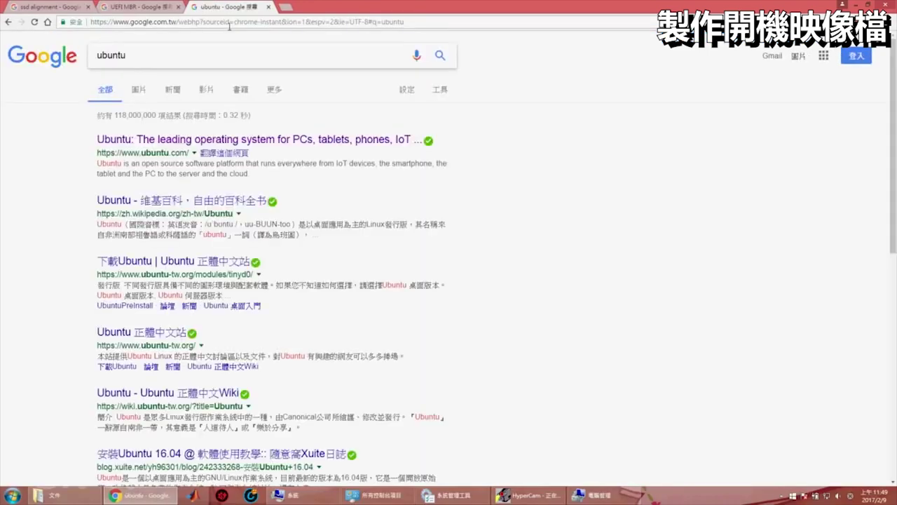
# Open the official ubuntu.com site from the results and go to its Ubuntu Desktop download page
pyautogui.click(241, 140)
pyautogui.moveTo(334, 76)
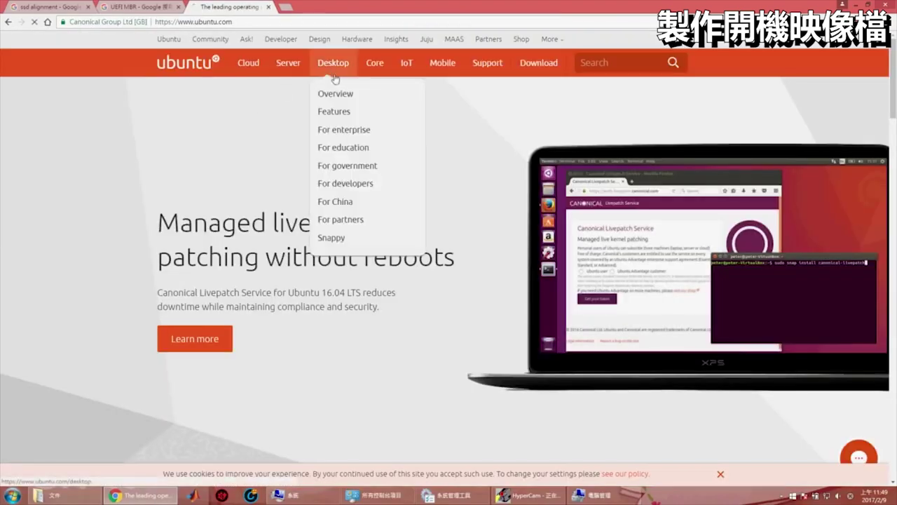
pyautogui.click(335, 65)
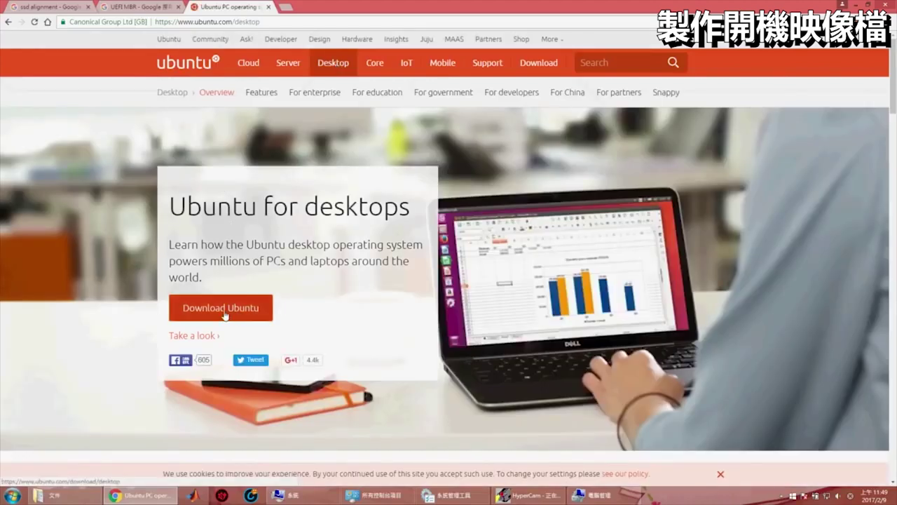
pyautogui.click(224, 313)
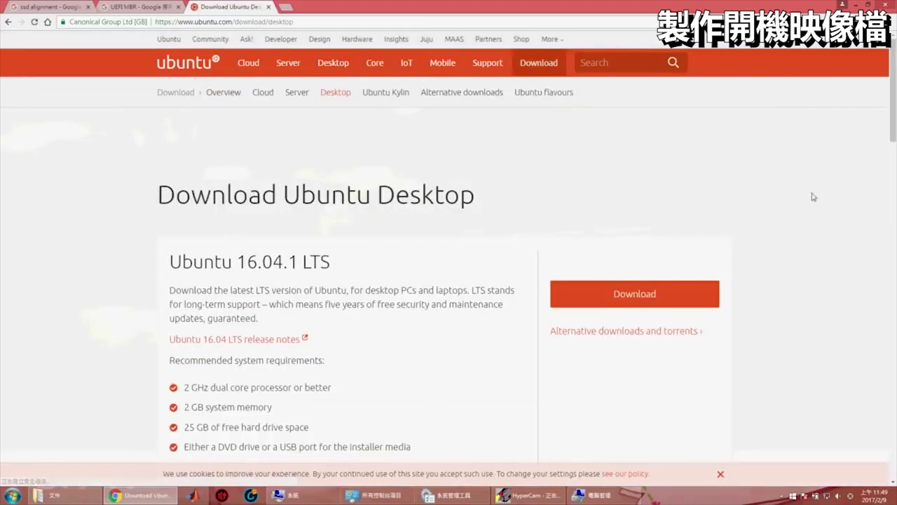
# Compare the Ubuntu 16.04.1 LTS and Ubuntu 16.10 releases offered on the desktop download page
pyautogui.moveTo(893, 116); pyautogui.dragTo(893, 209)
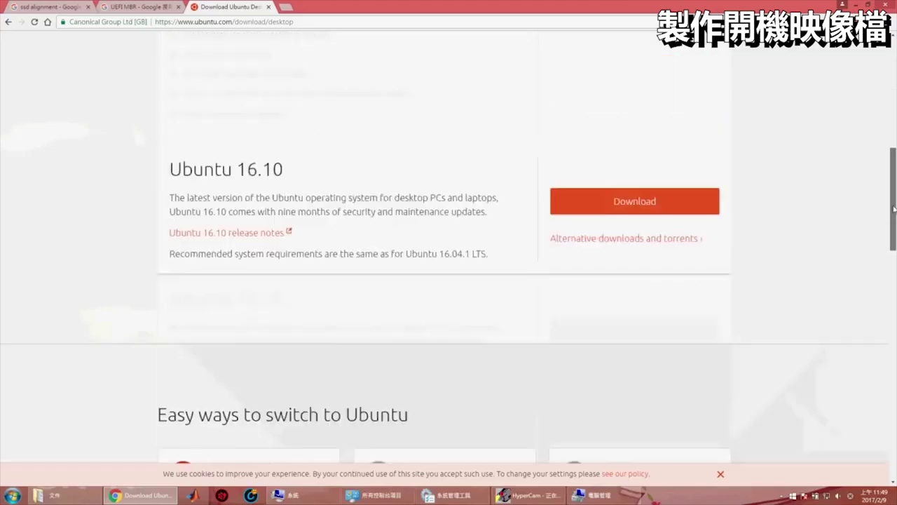
pyautogui.scroll(5, 894, 208)
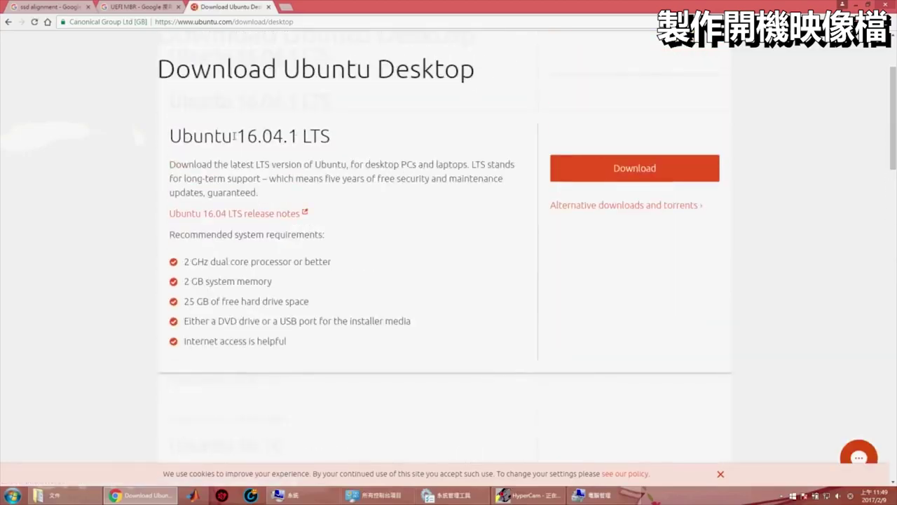
pyautogui.moveTo(234, 137); pyautogui.dragTo(305, 136)
pyautogui.click(561, 136)
pyautogui.moveTo(894, 131); pyautogui.dragTo(895, 227)
pyautogui.moveTo(235, 95); pyautogui.dragTo(305, 99)
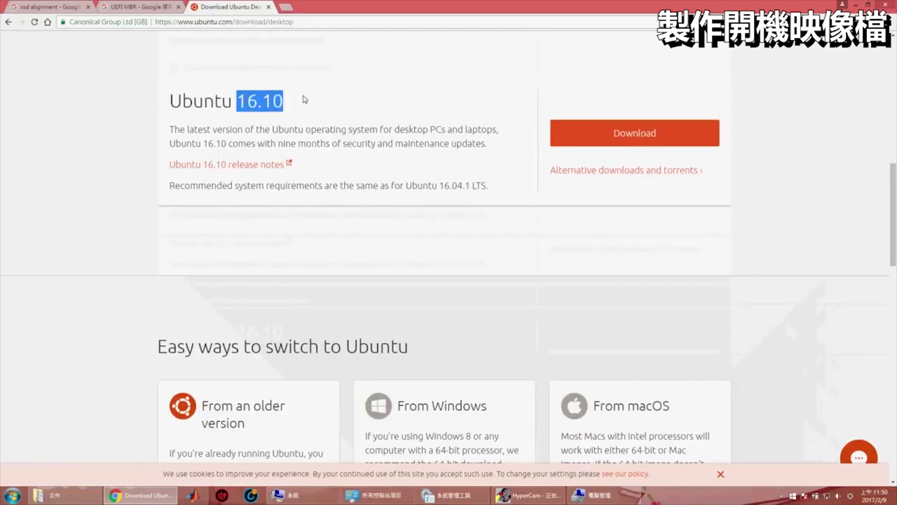
pyautogui.moveTo(893, 177); pyautogui.dragTo(893, 64)
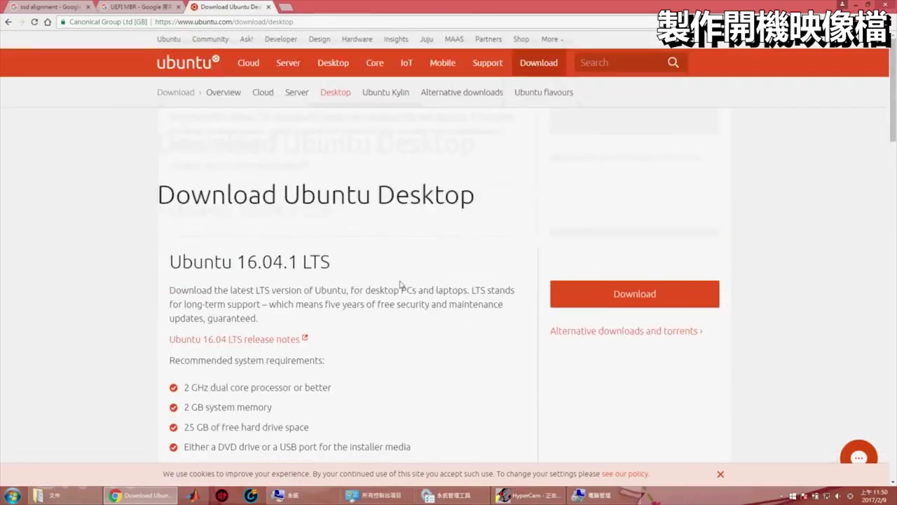
# Choose the Ubuntu 16.04.1 LTS download and find the link that skips the contribution
pyautogui.scroll(-2, 401, 283)
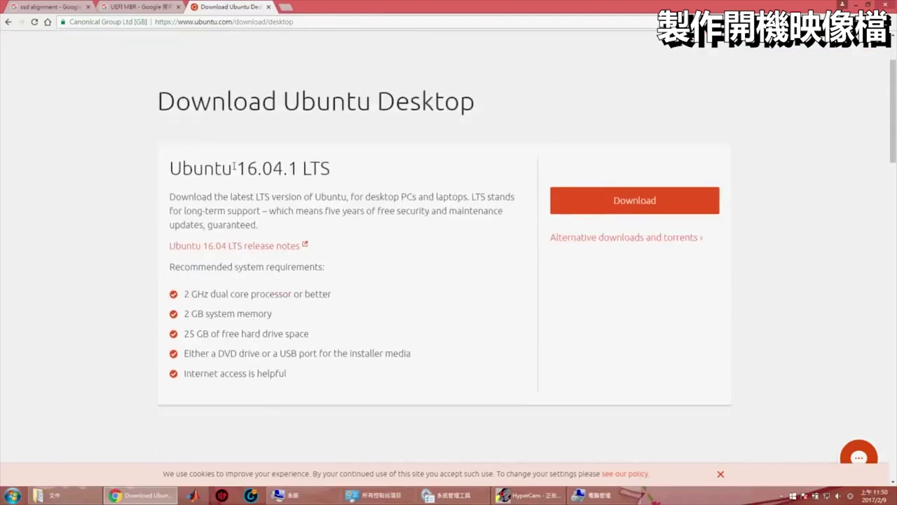
pyautogui.moveTo(235, 166); pyautogui.dragTo(367, 170)
pyautogui.click(612, 199)
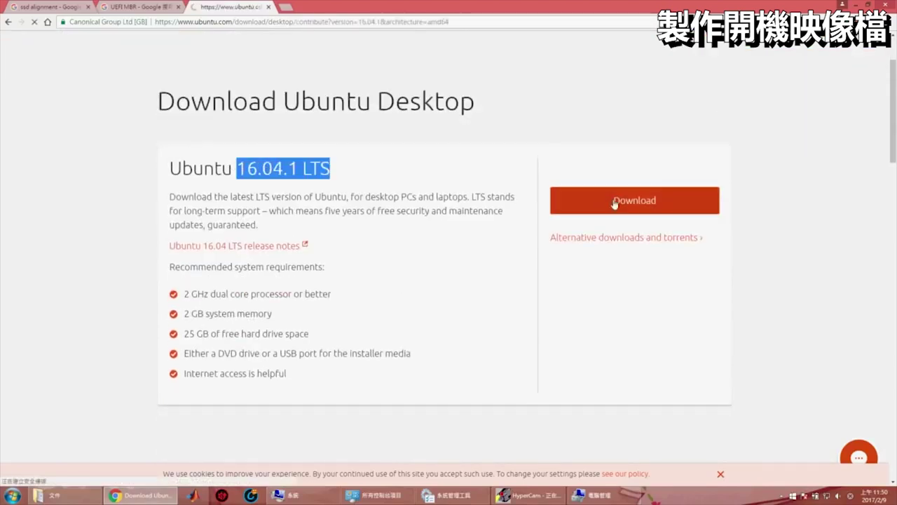
pyautogui.scroll(-4, 896, 135)
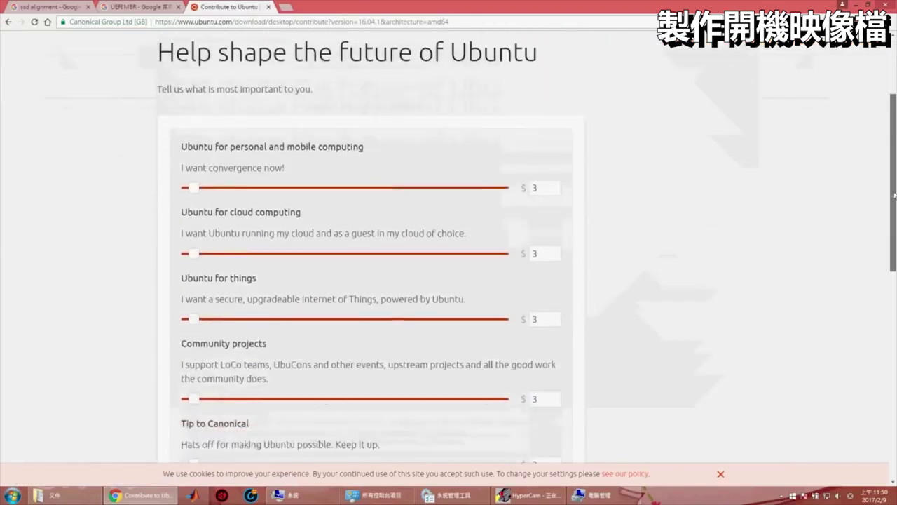
pyautogui.scroll(1, 433, 172)
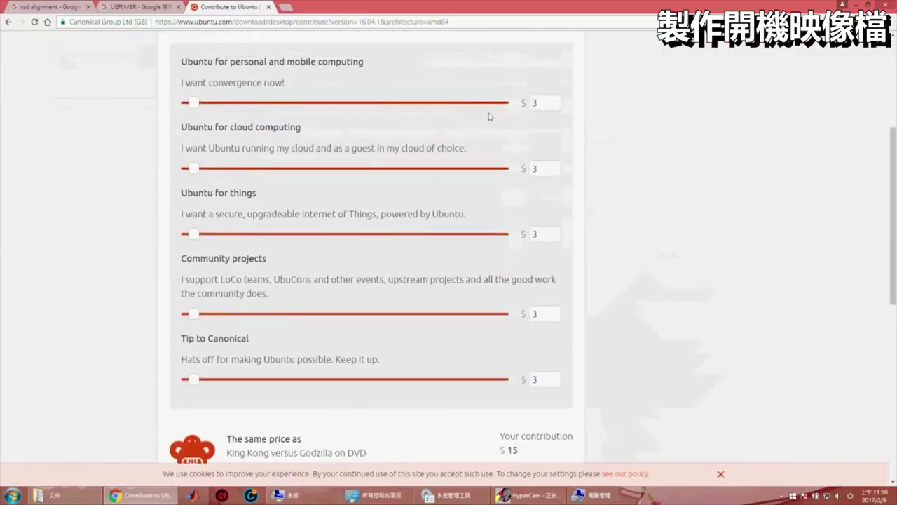
pyautogui.scroll(-5, 511, 194)
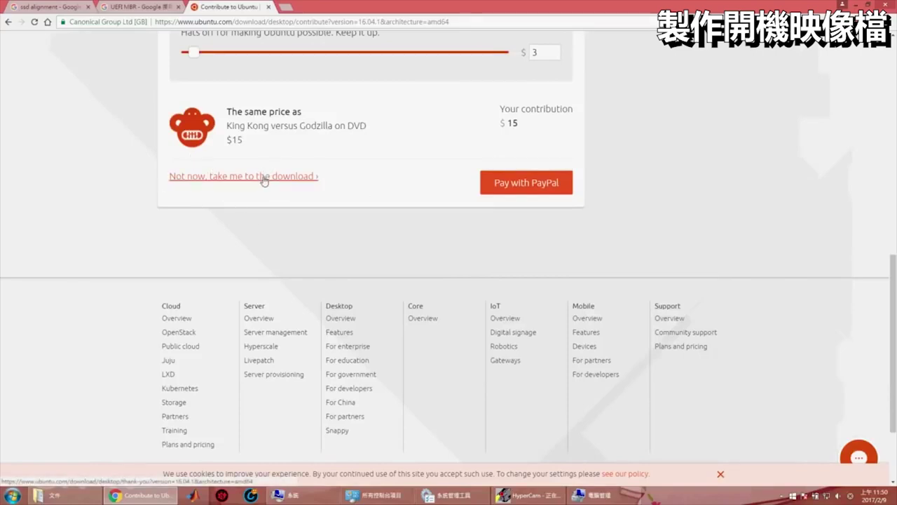
# Switch to File Explorer, open the Downloads folder and select ubuntu-16.04.1-desktop-amd64.iso
pyautogui.click(63, 501)
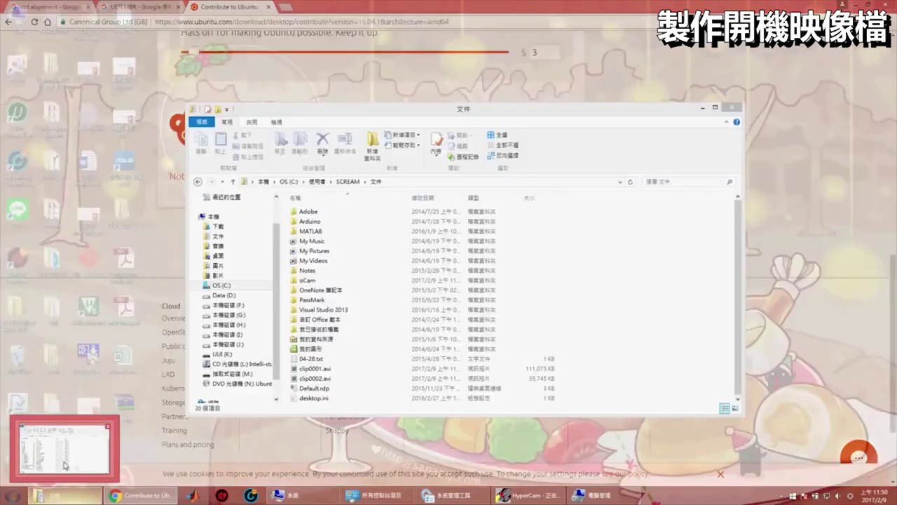
pyautogui.click(229, 228)
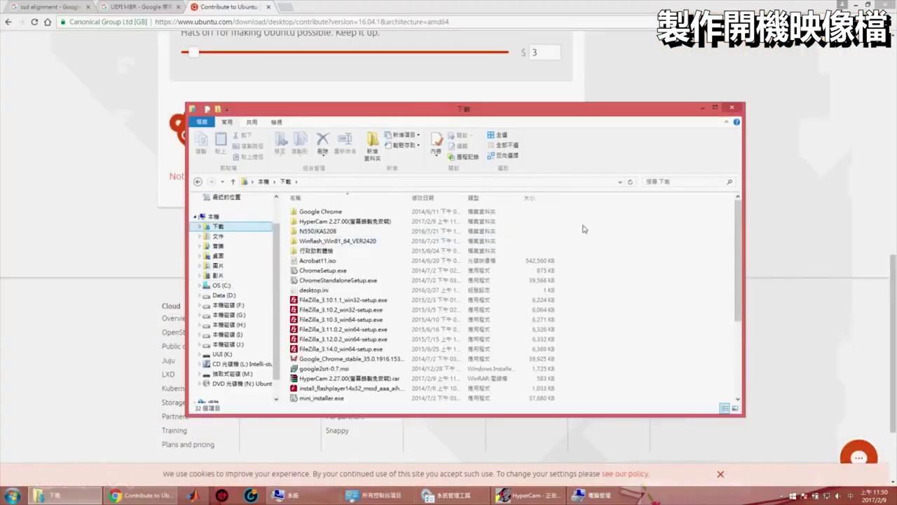
pyautogui.click(554, 251)
pyautogui.scroll(-3, 479, 303)
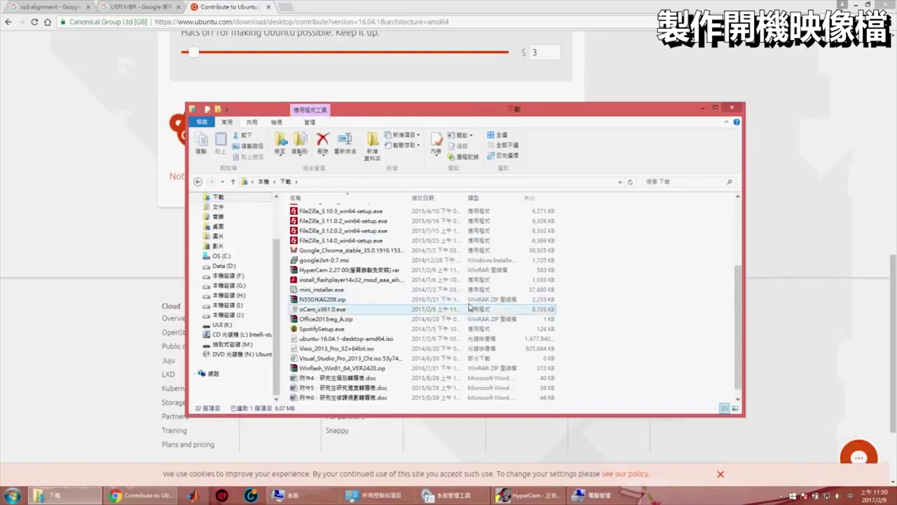
pyautogui.click(324, 328)
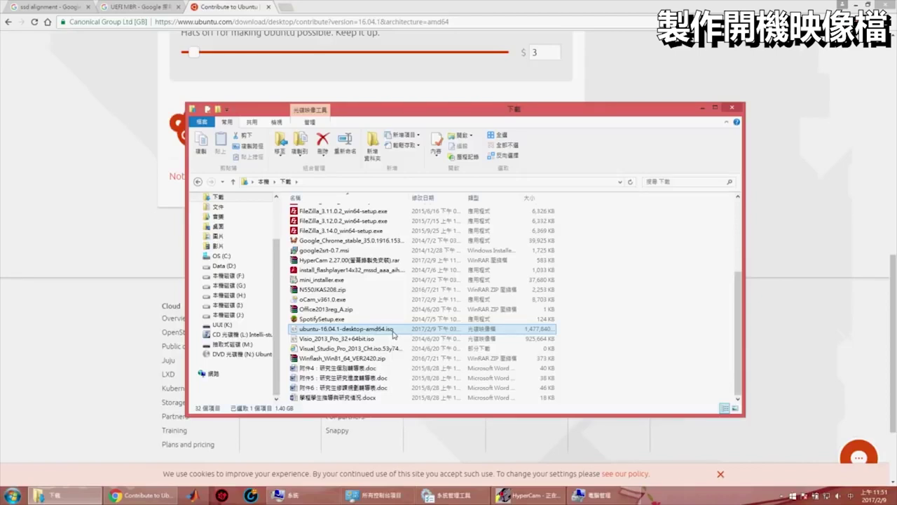
# Search for "開機碟" in a new Chrome tab and look over the results on making bootable USB drives
pyautogui.click(292, 9)
pyautogui.write('dd i')
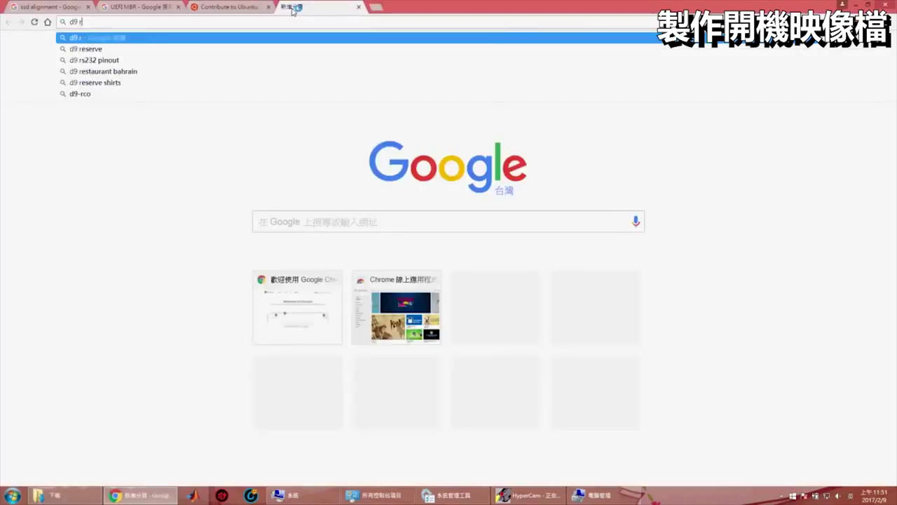
pyautogui.press('BackSpace')
pyautogui.press('BackSpace')
pyautogui.press('BackSpace')
pyautogui.press('BackSpace')
pyautogui.write('開機評')
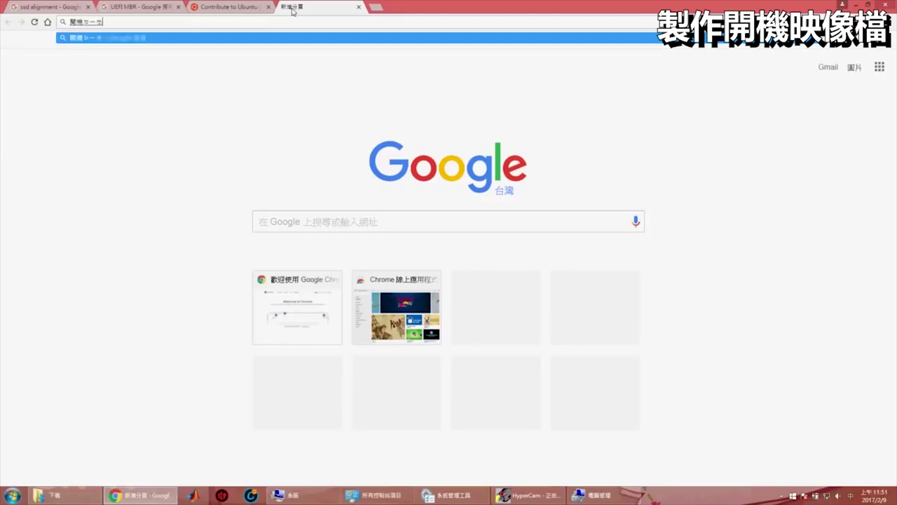
pyautogui.press('Return')
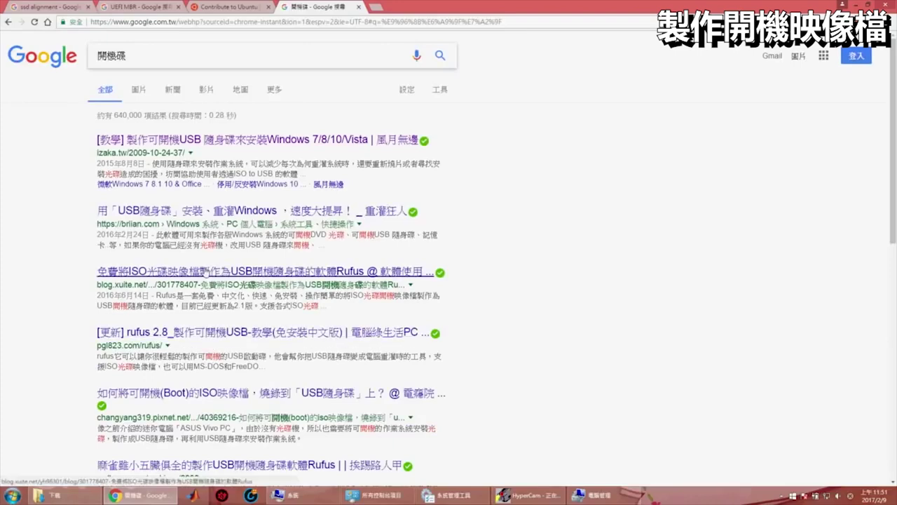
pyautogui.moveTo(894, 193); pyautogui.dragTo(893, 175)
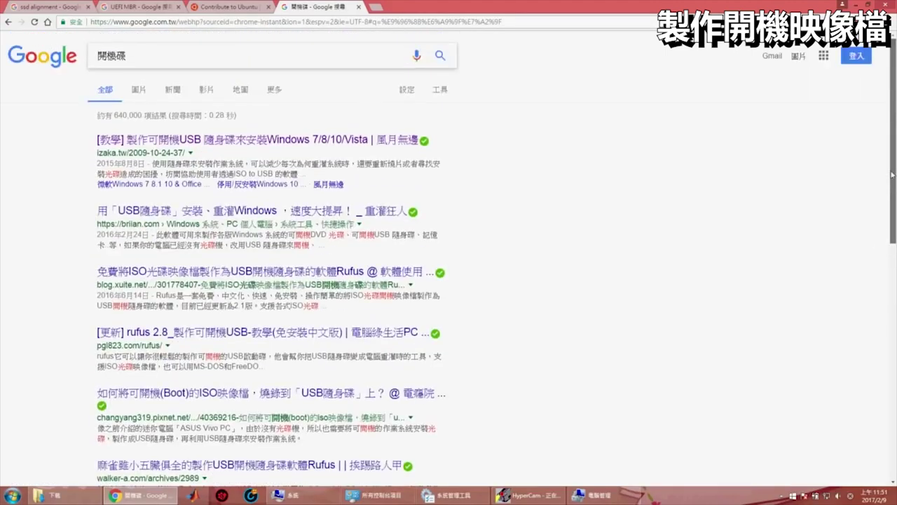
pyautogui.moveTo(895, 143); pyautogui.dragTo(894, 145)
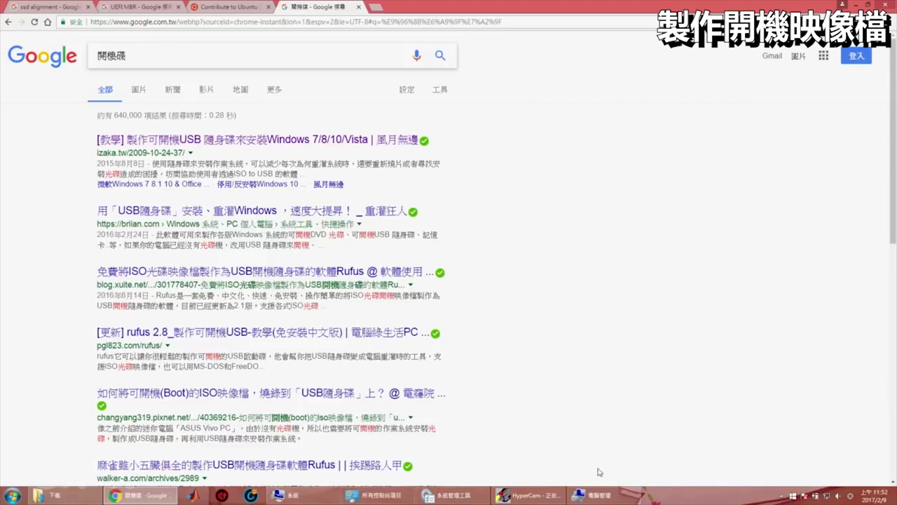
# Return to the Downloads folder and mount ubuntu-16.04.1-desktop-amd64.iso
pyautogui.click(56, 495)
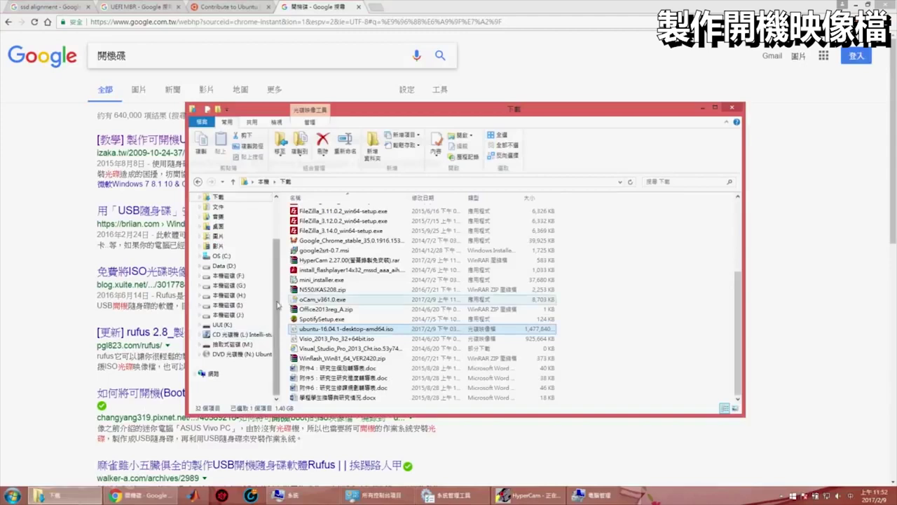
pyautogui.rightClick(341, 329)
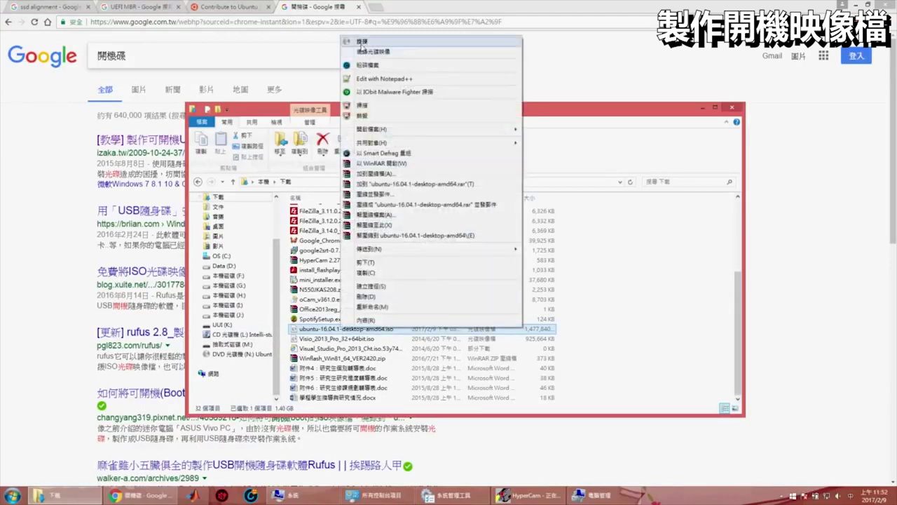
pyautogui.click(362, 42)
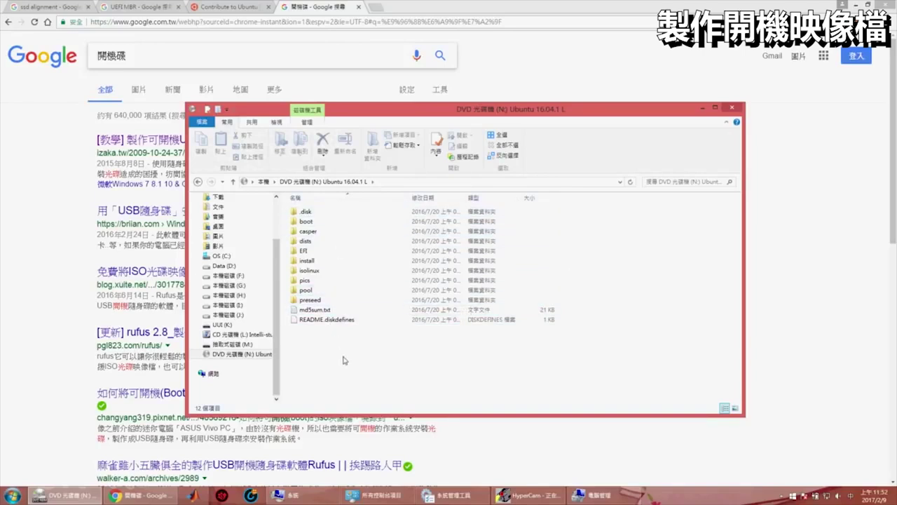
# Copy all files of the mounted Ubuntu image, check the contents of the UUI (K:) USB drive and minimize File Explorer
pyautogui.hotkey('ctrl', 'a')
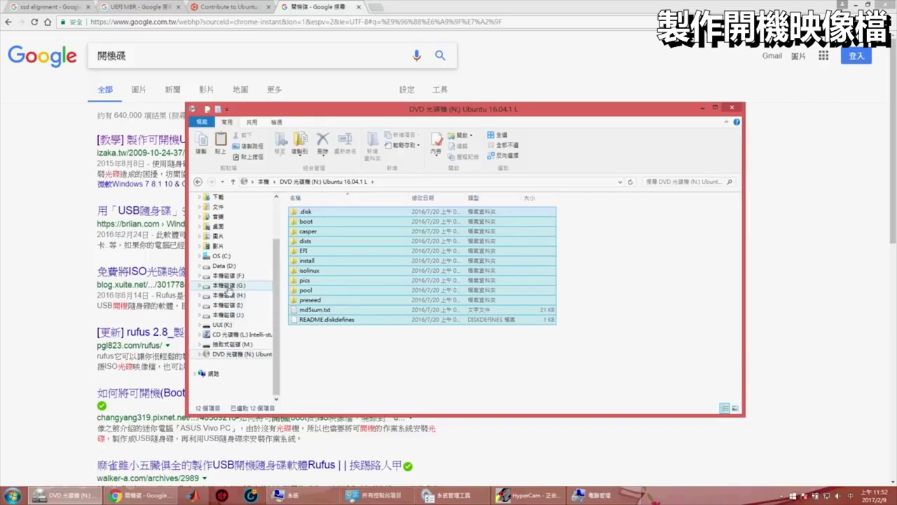
pyautogui.click(232, 325)
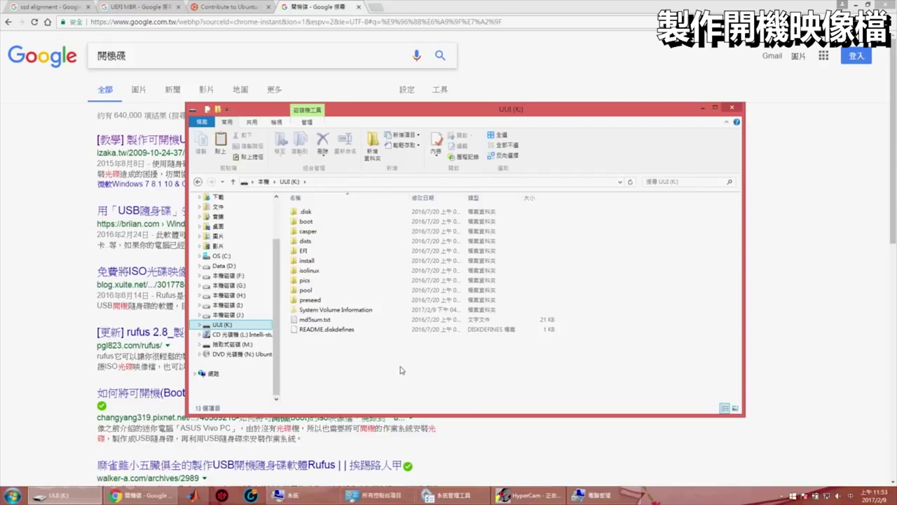
pyautogui.click(703, 109)
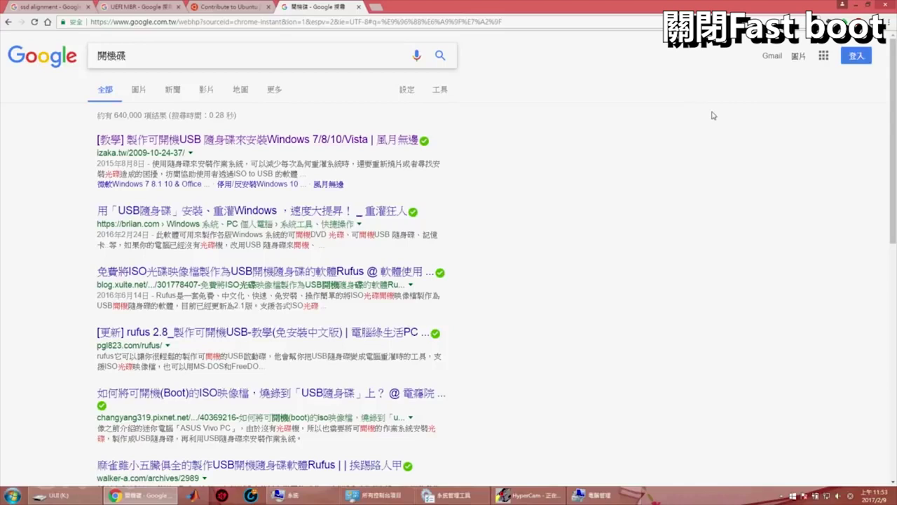
# Search for "fast boot 關閉" in a new Chrome tab
pyautogui.click(376, 7)
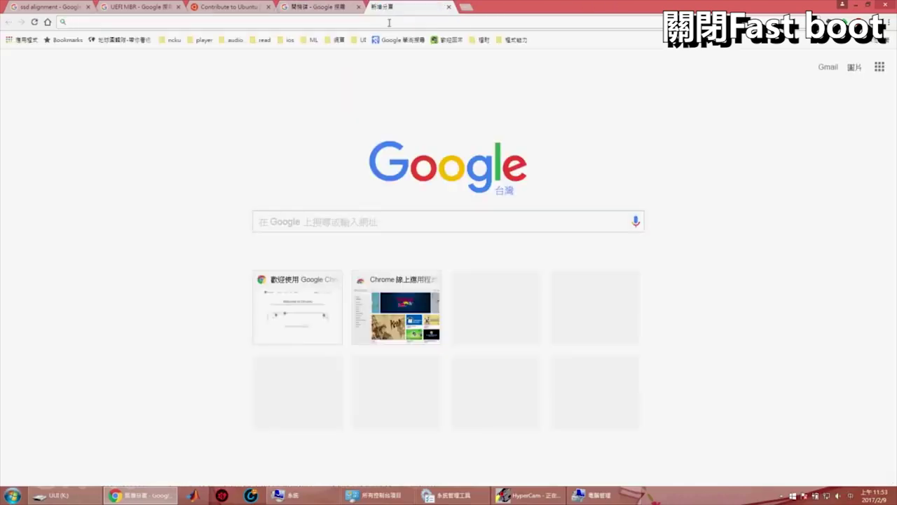
pyautogui.write('fast')
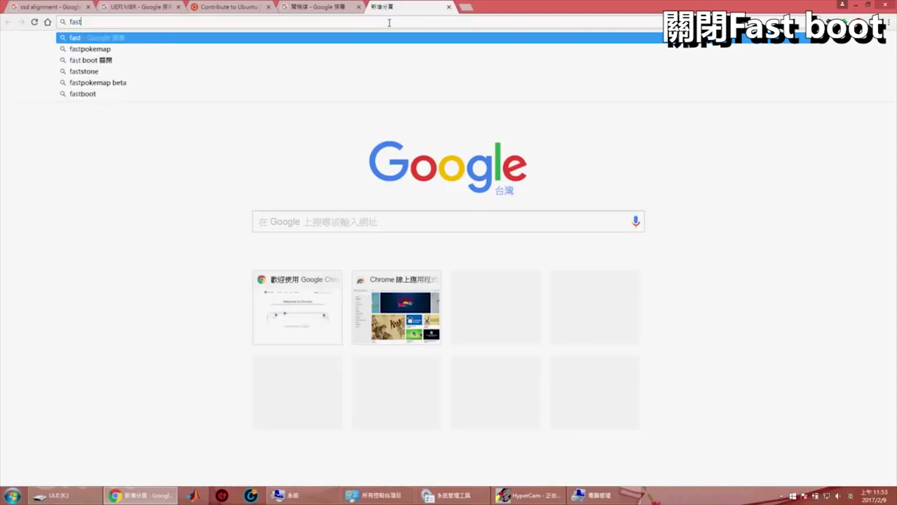
pyautogui.write(' boot')
pyautogui.press('Return')
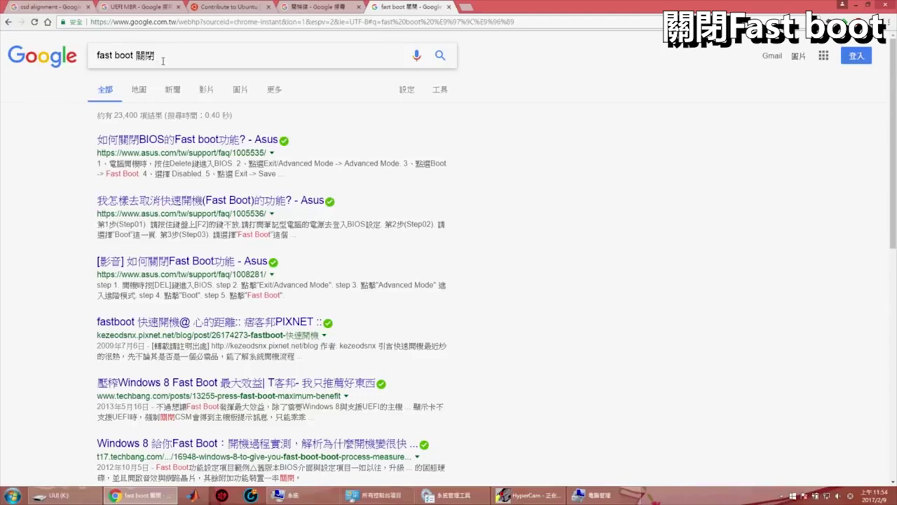
# Bring up the Computer Management window and look over the disk partitions
pyautogui.click(12, 496)
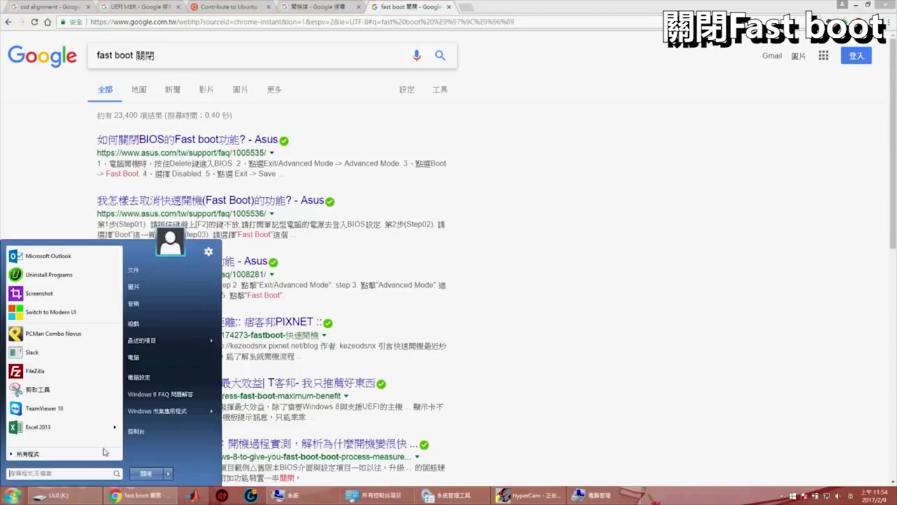
pyautogui.click(491, 270)
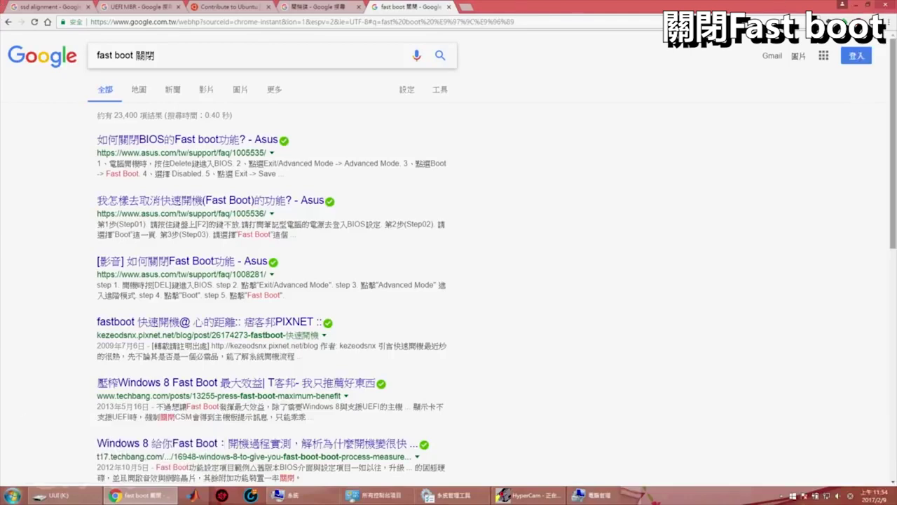
pyautogui.click(596, 494)
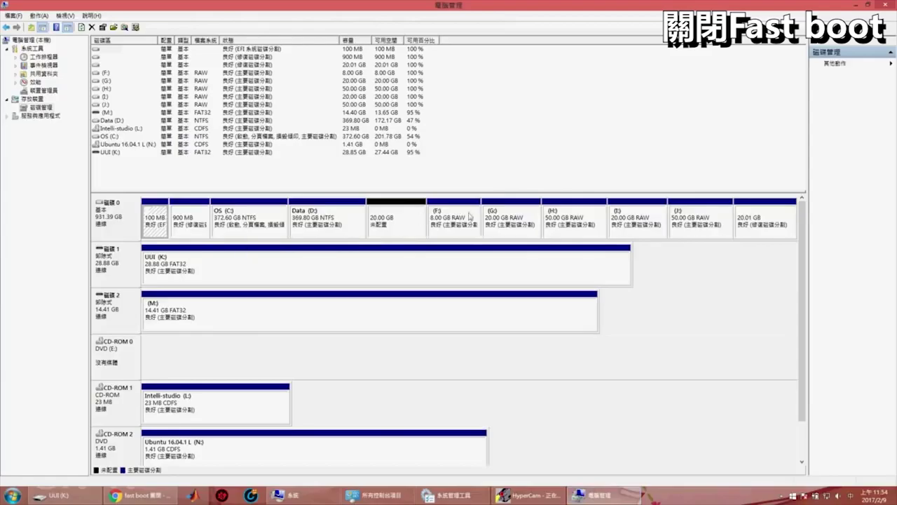
pyautogui.click(526, 495)
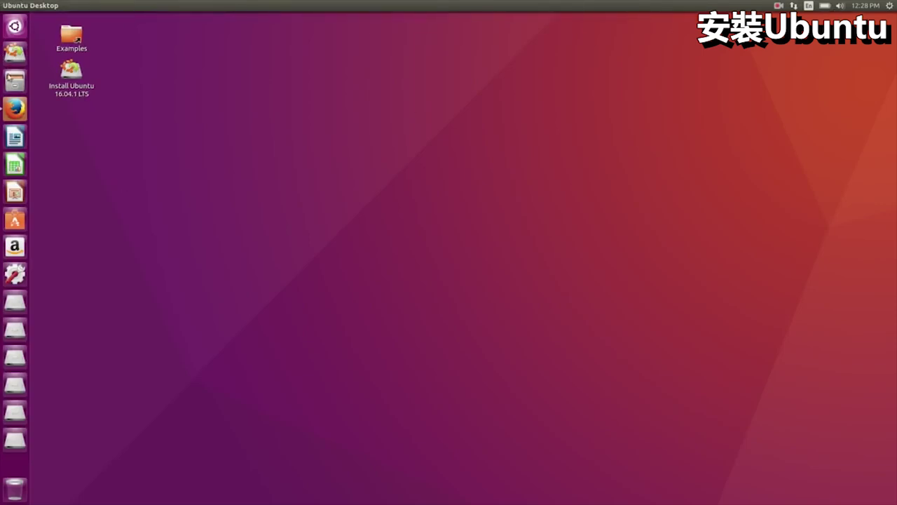
# Open a terminal in the live Ubuntu session and change to the /tmp directory
pyautogui.hotkey('ctrl', 'alt', 't')
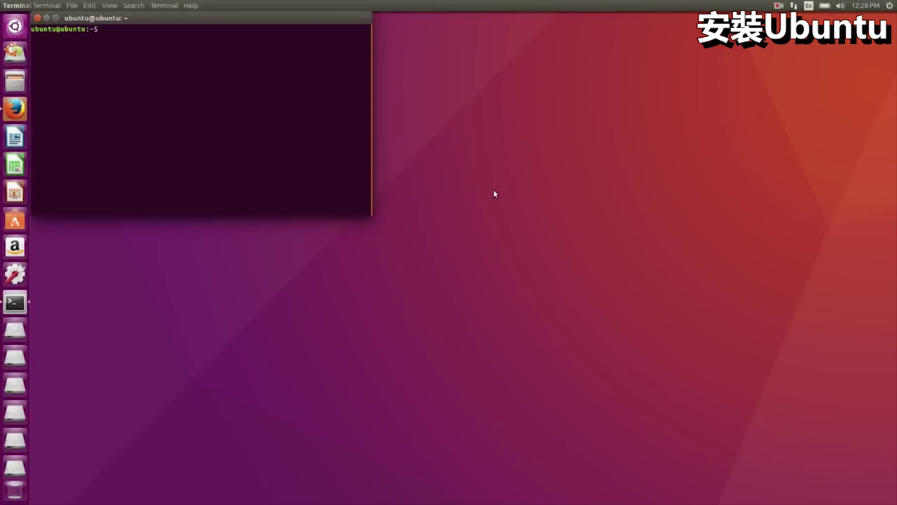
pyautogui.write('cd .tmp')
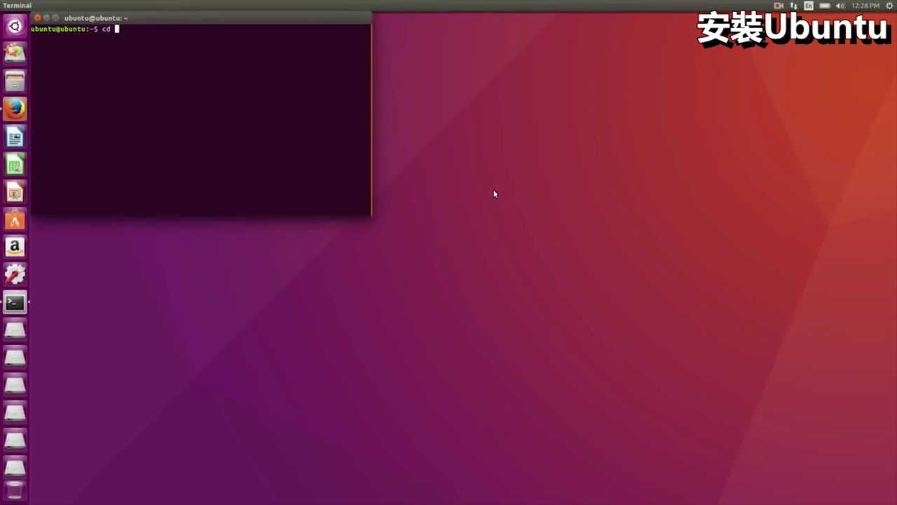
pyautogui.press('Return')
pyautogui.press('Up')
pyautogui.press('Left')
pyautogui.press('Left')
pyautogui.press('Left')
pyautogui.press('BackSpace')
pyautogui.write('/')
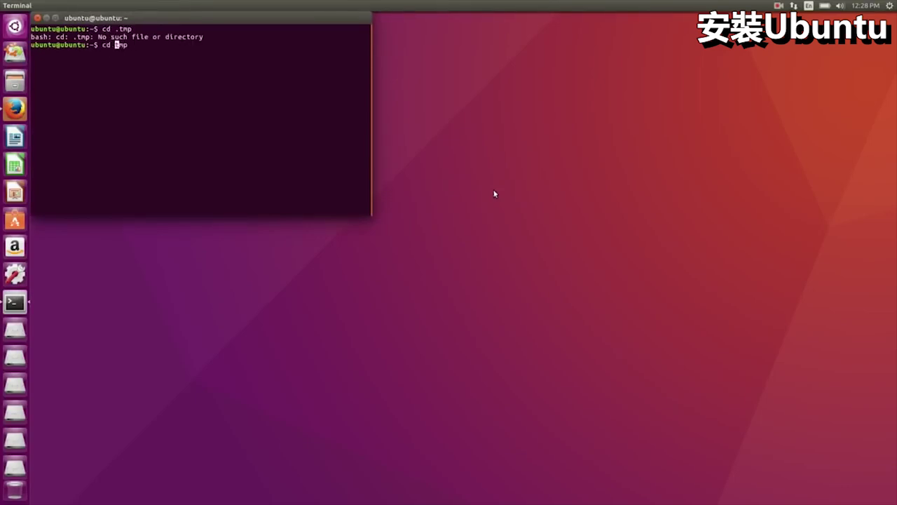
pyautogui.press('Return')
# Open a new file hello.c in vi, quit without writing it and close the terminal
pyautogui.write('vi ')
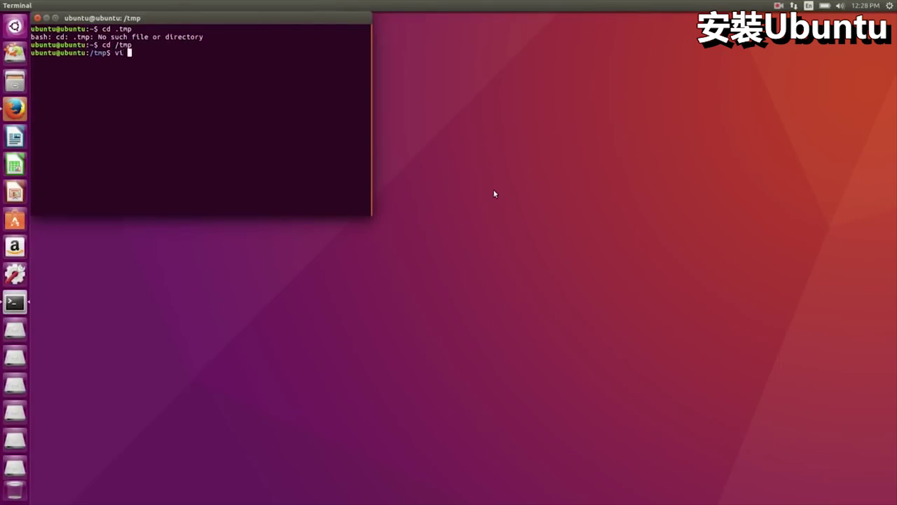
pyautogui.write('hello.c')
pyautogui.press('Return')
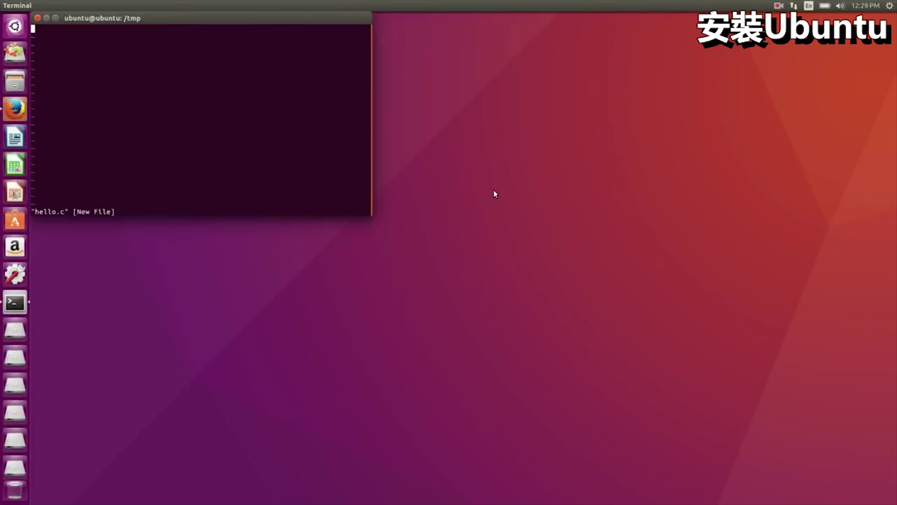
pyautogui.write(':q')
pyautogui.press('Return')
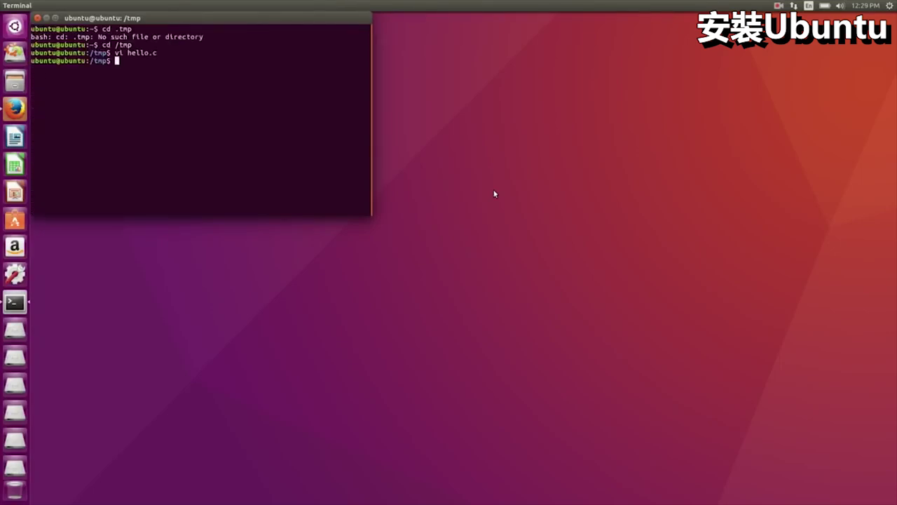
pyautogui.hotkey('ctrl', 'd')
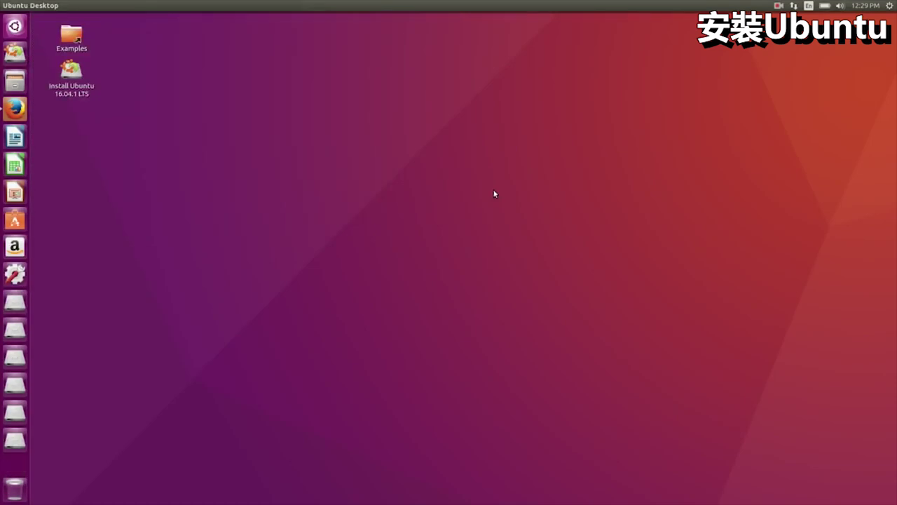
# Launch the Ubuntu 16.04.1 LTS installer, choose 中文(繁體) as the language and continue
pyautogui.doubleClick(73, 76)
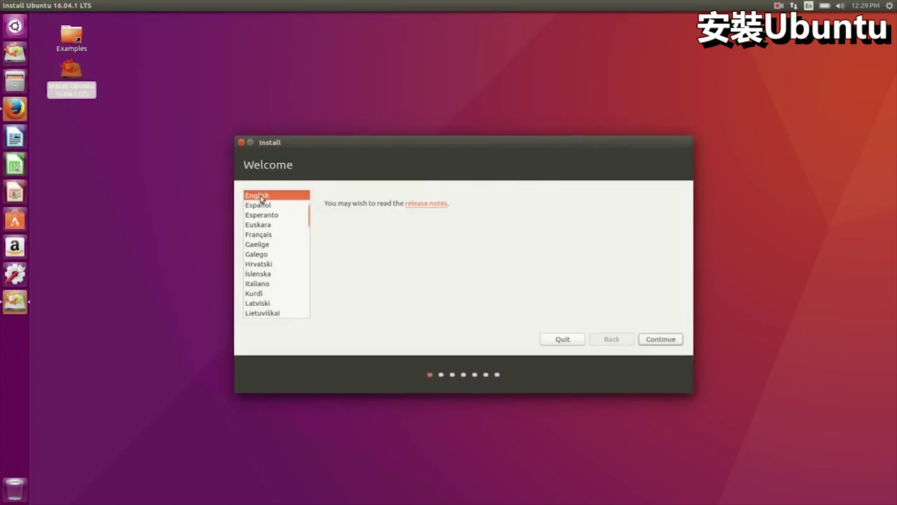
pyautogui.moveTo(319, 212); pyautogui.dragTo(319, 322)
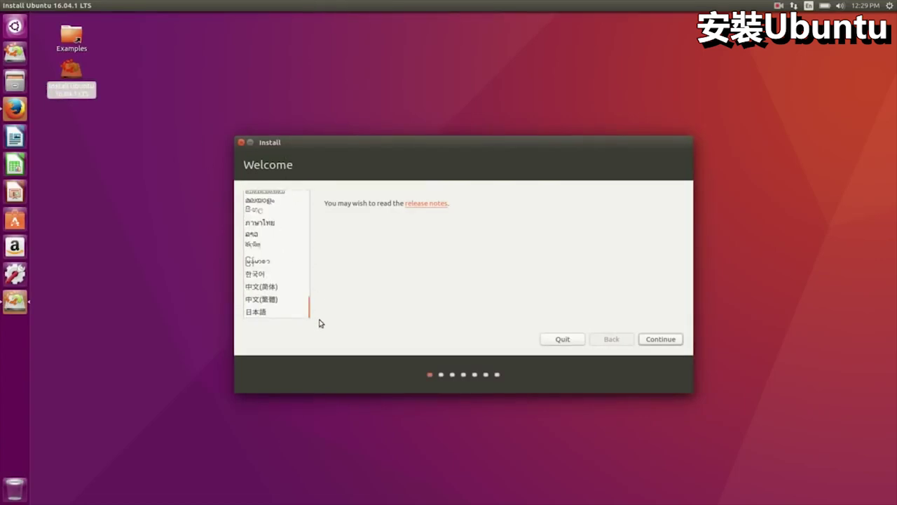
pyautogui.click(251, 303)
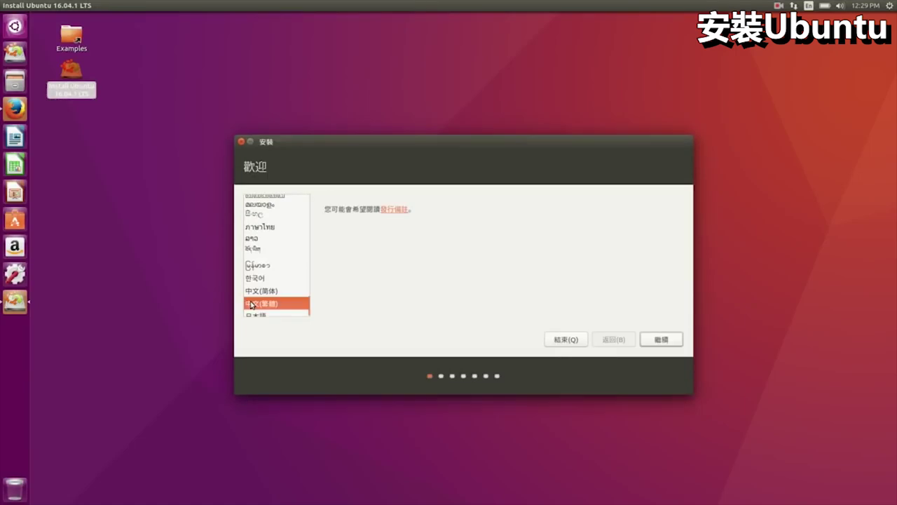
pyautogui.click(675, 345)
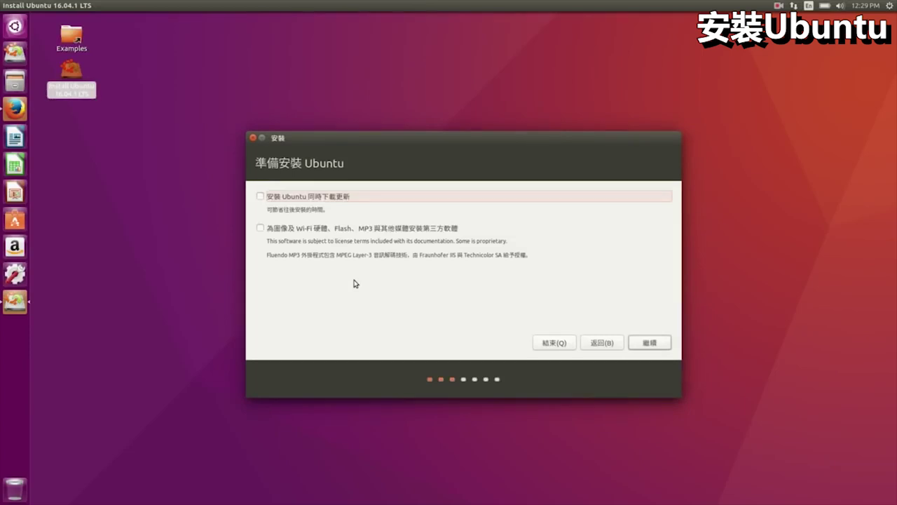
# Leave downloading updates and installing third-party software both unselected and continue the Ubuntu installation
pyautogui.click(260, 197)
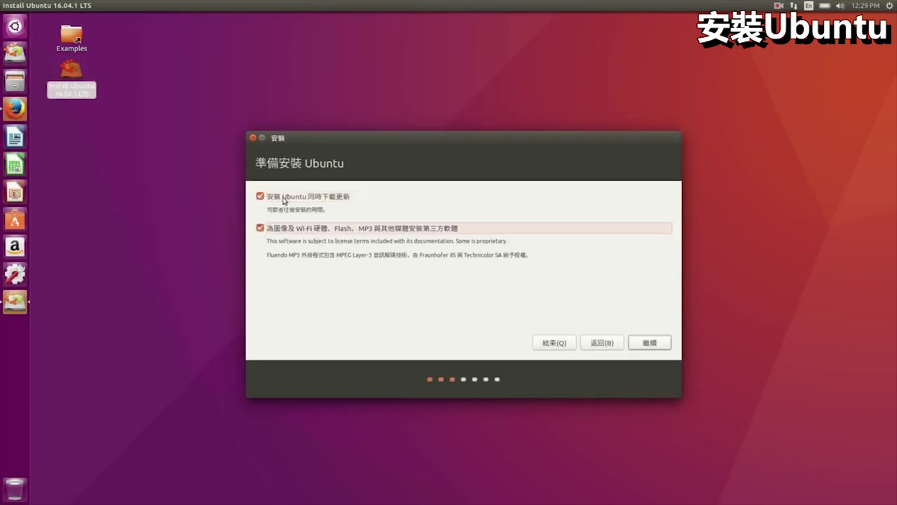
pyautogui.click(259, 229)
pyautogui.click(261, 197)
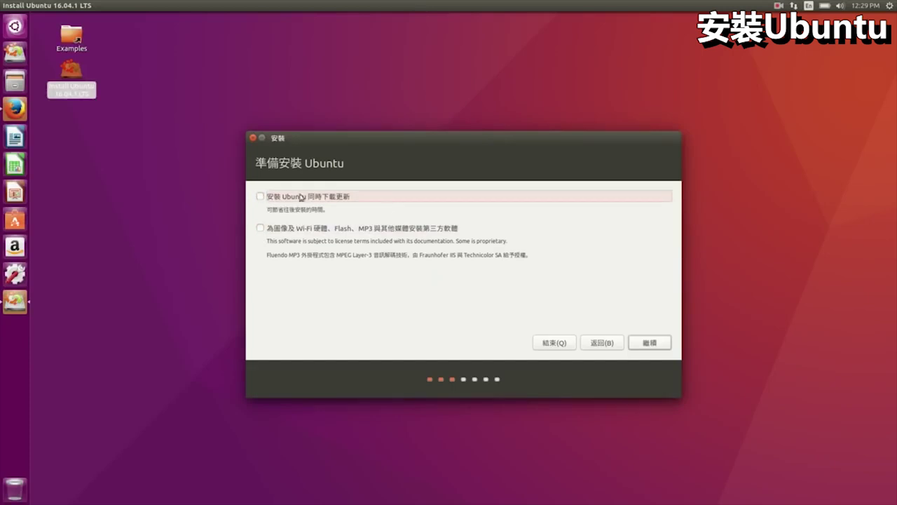
pyautogui.click(647, 345)
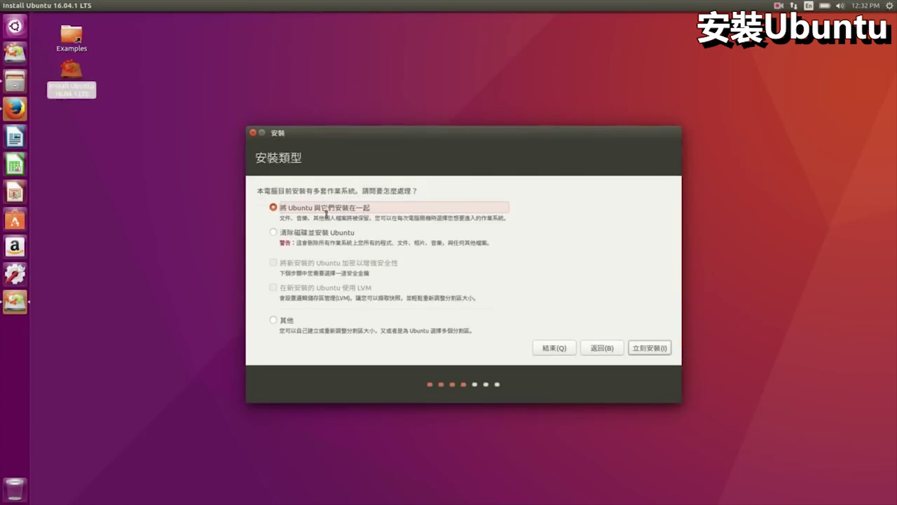
# Choose 其他 as the installation type to partition manually and continue
pyautogui.click(293, 237)
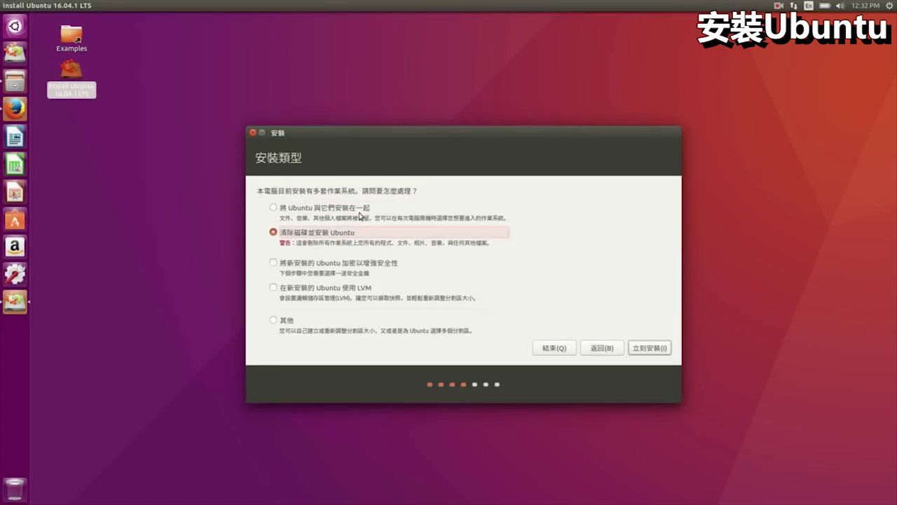
pyautogui.click(285, 322)
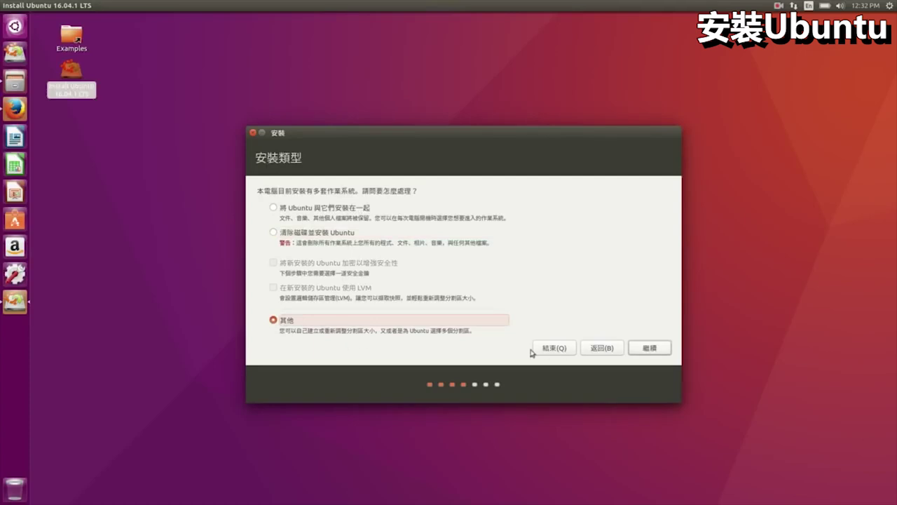
pyautogui.click(650, 348)
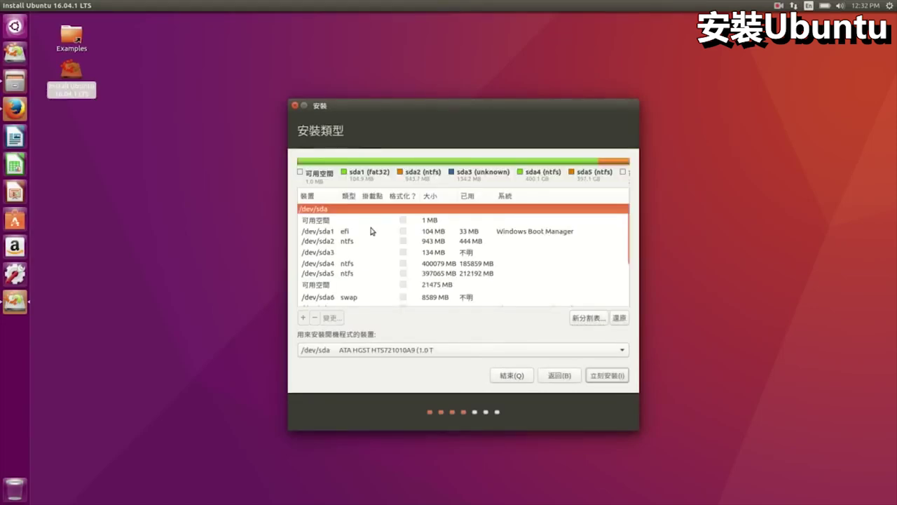
# Start a new partition in the 21475 MB free space of /dev/sda and set its size to 10240 MB
pyautogui.moveTo(475, 107); pyautogui.dragTo(430, 47)
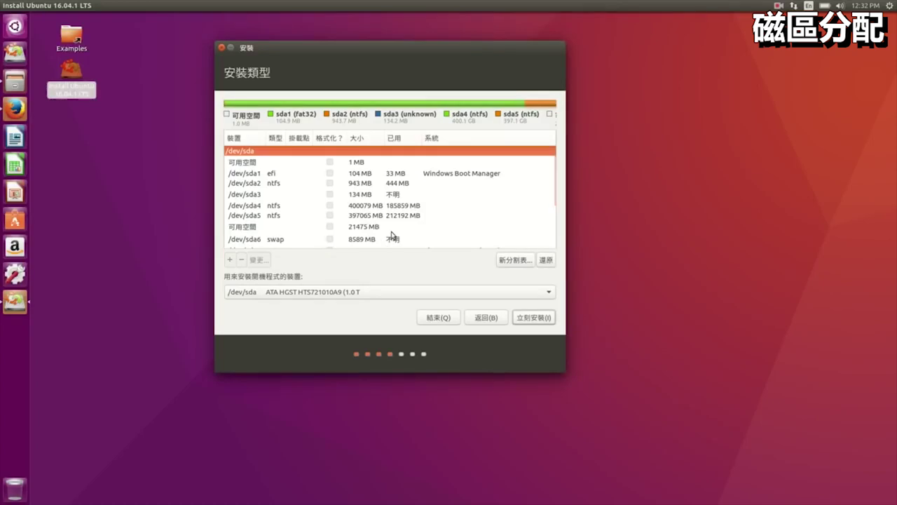
pyautogui.click(247, 228)
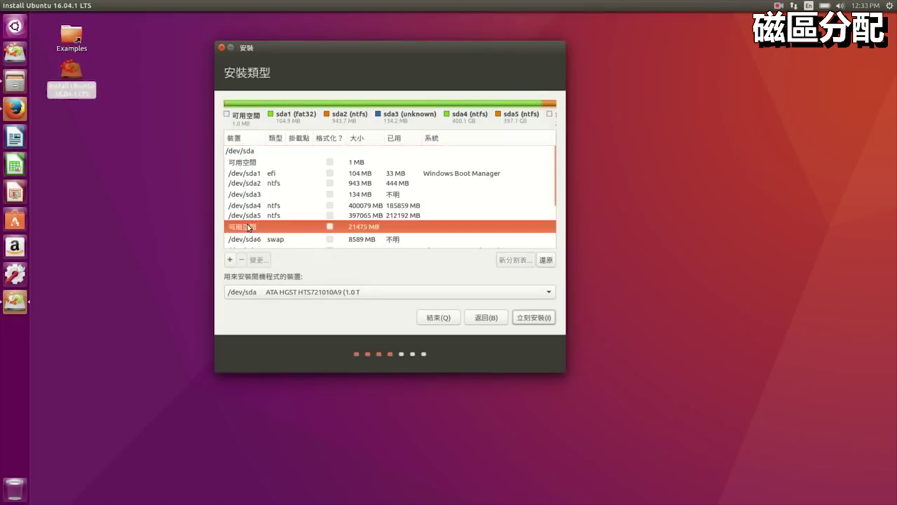
pyautogui.click(229, 259)
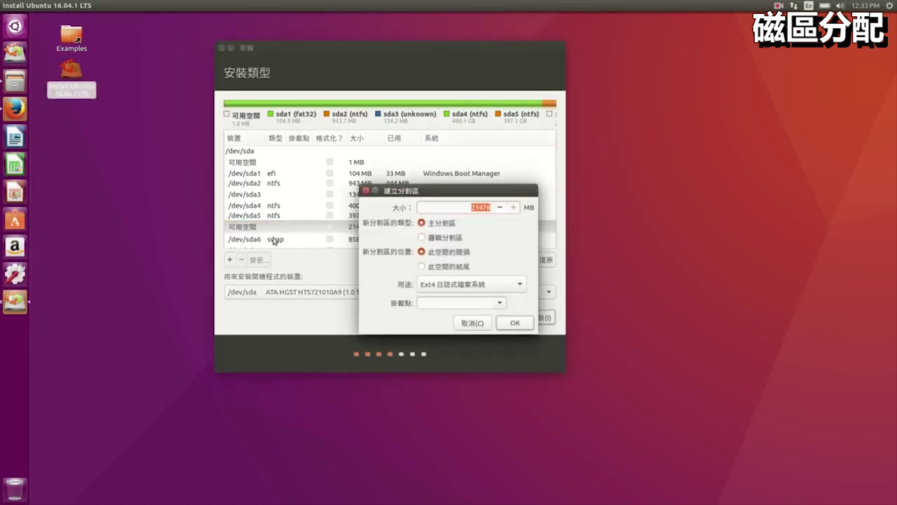
pyautogui.moveTo(506, 192); pyautogui.dragTo(496, 147)
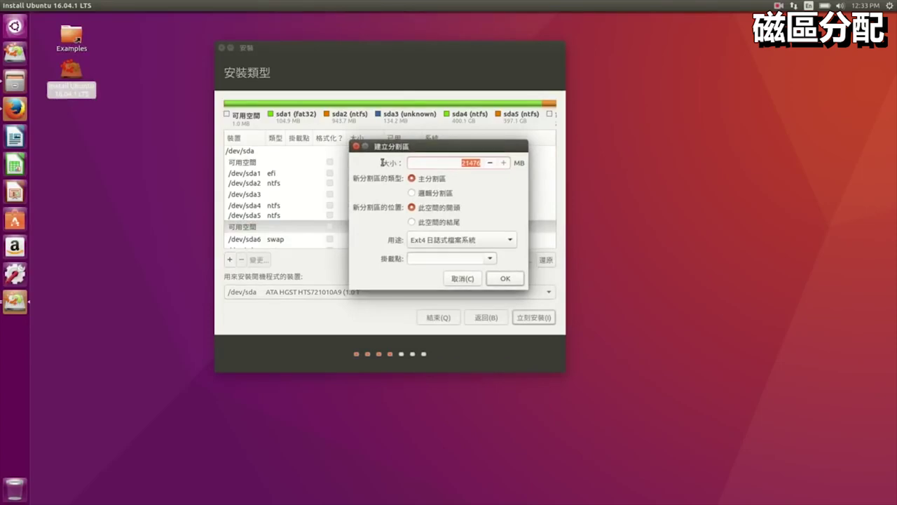
pyautogui.moveTo(383, 162); pyautogui.dragTo(405, 162)
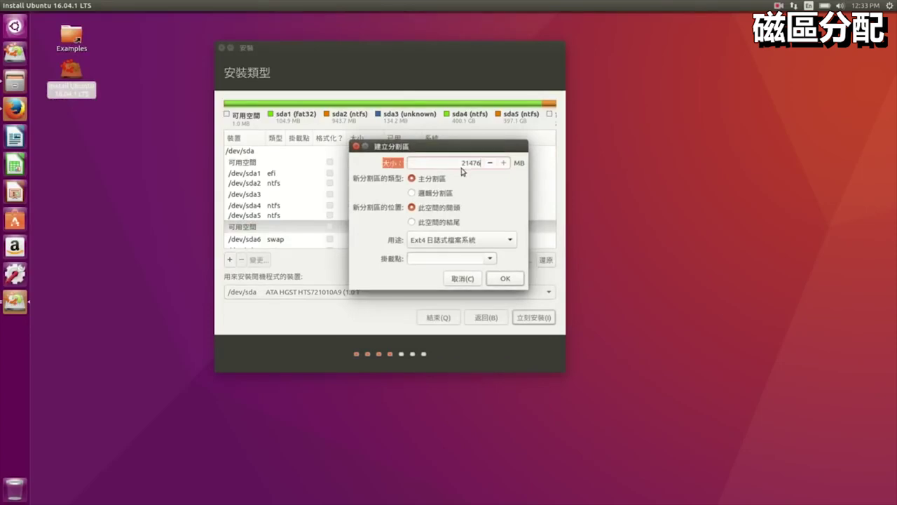
pyautogui.click(16, 109)
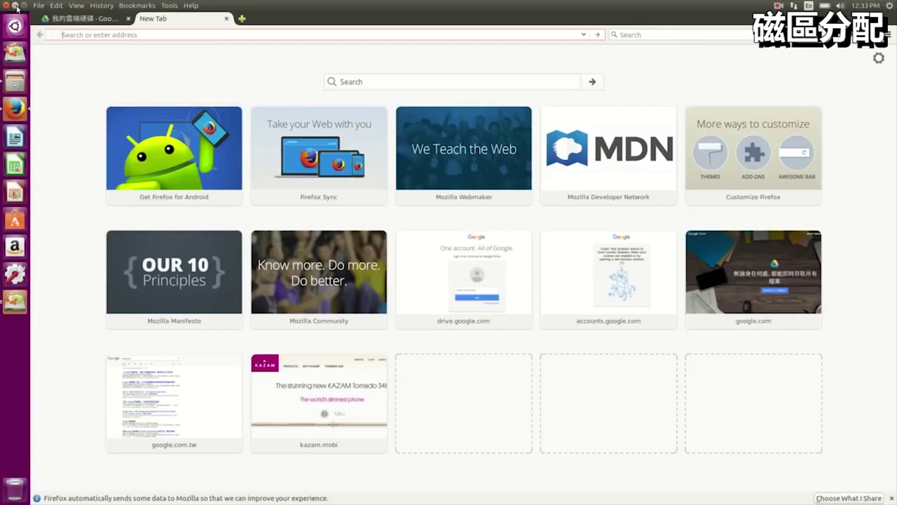
pyautogui.click(16, 7)
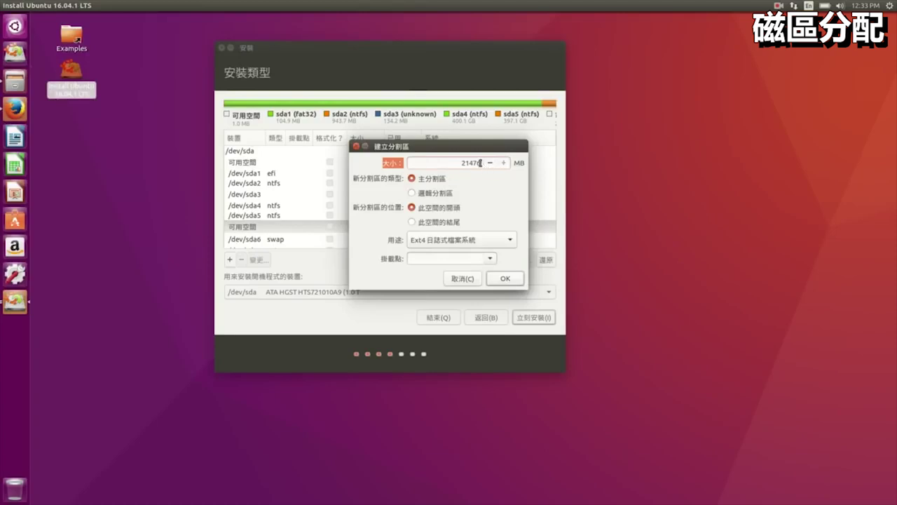
pyautogui.press('BackSpace')
pyautogui.press('BackSpace')
pyautogui.press('BackSpace')
pyautogui.press('BackSpace')
pyautogui.press('BackSpace')
pyautogui.write('10240')
# Use Ext4 日誌式檔案系統 with mount point / for the new partition, create it and check the partition list
pyautogui.click(506, 243)
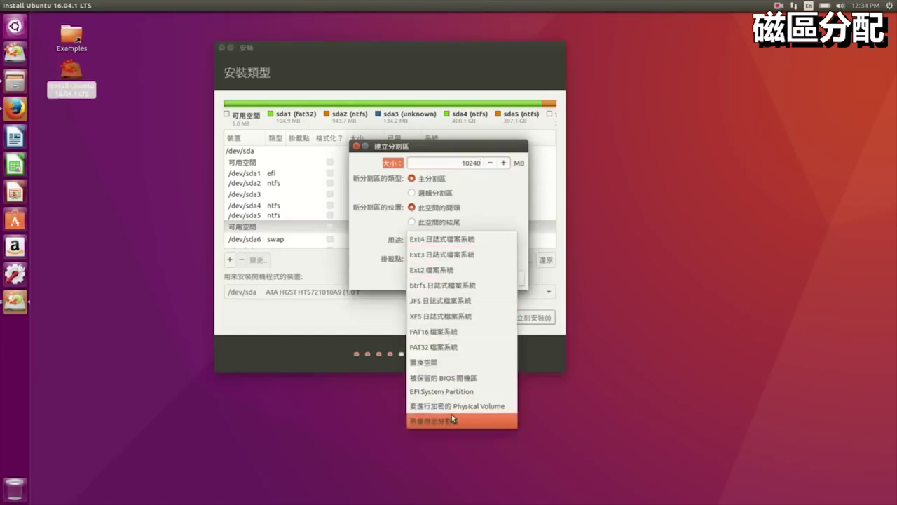
pyautogui.click(451, 240)
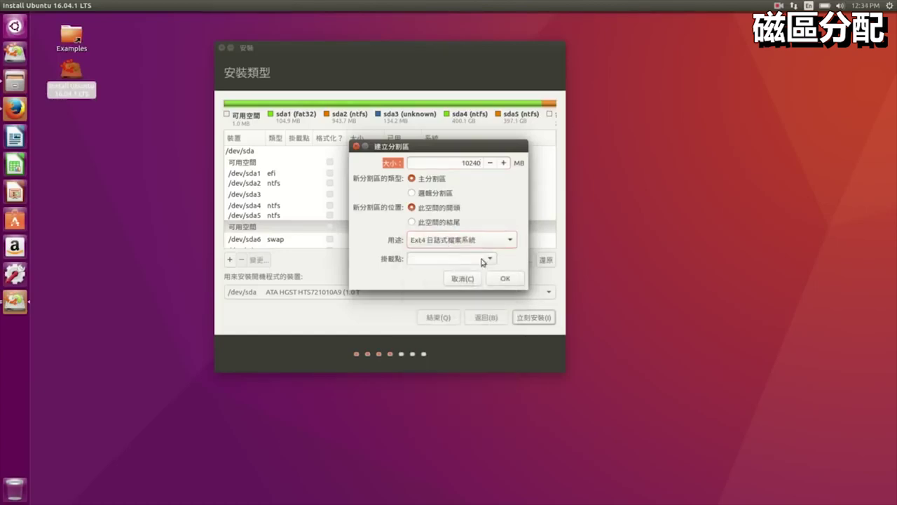
pyautogui.click(483, 259)
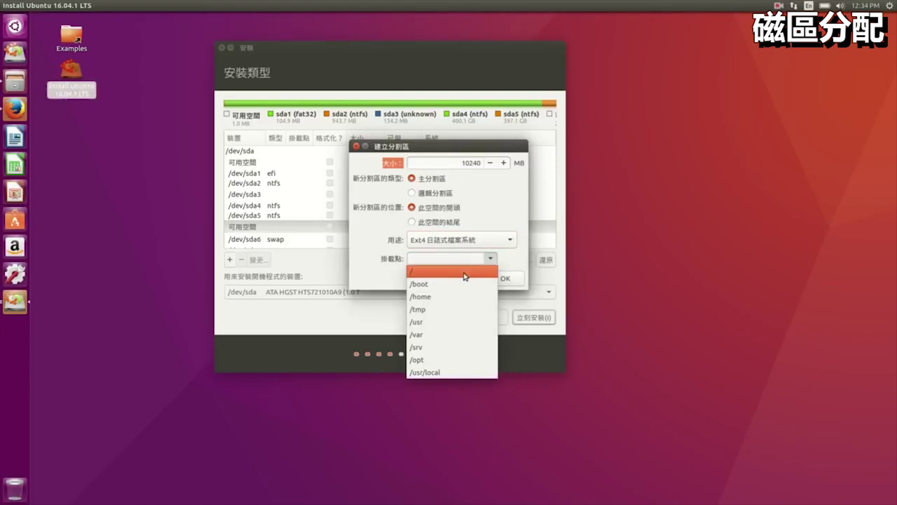
pyautogui.click(418, 272)
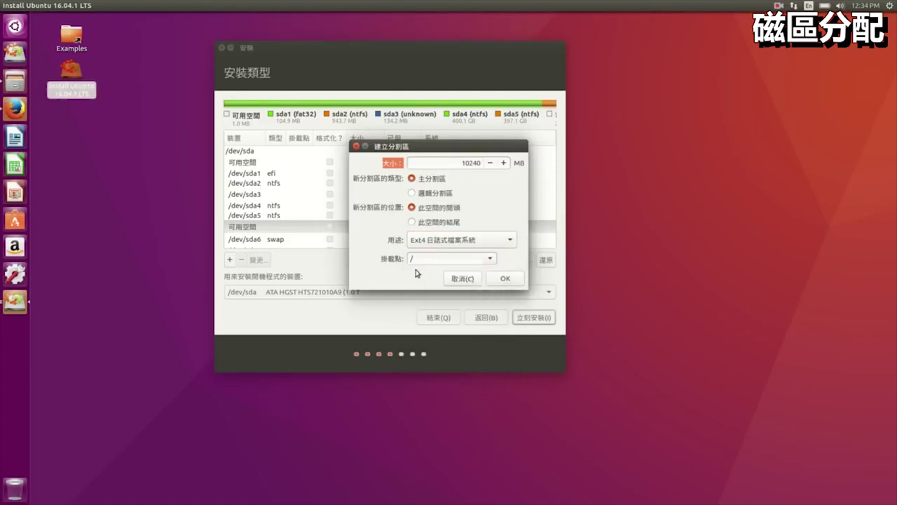
pyautogui.click(510, 280)
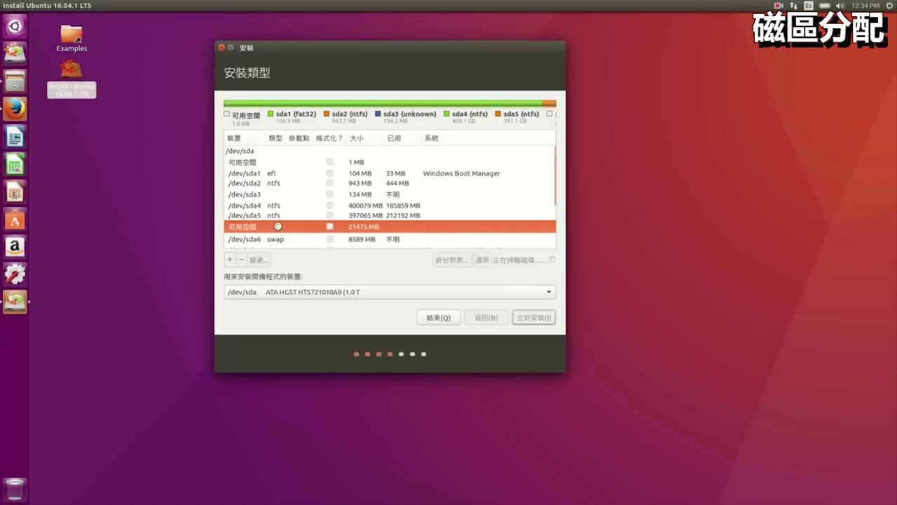
pyautogui.scroll(-3, 277, 221)
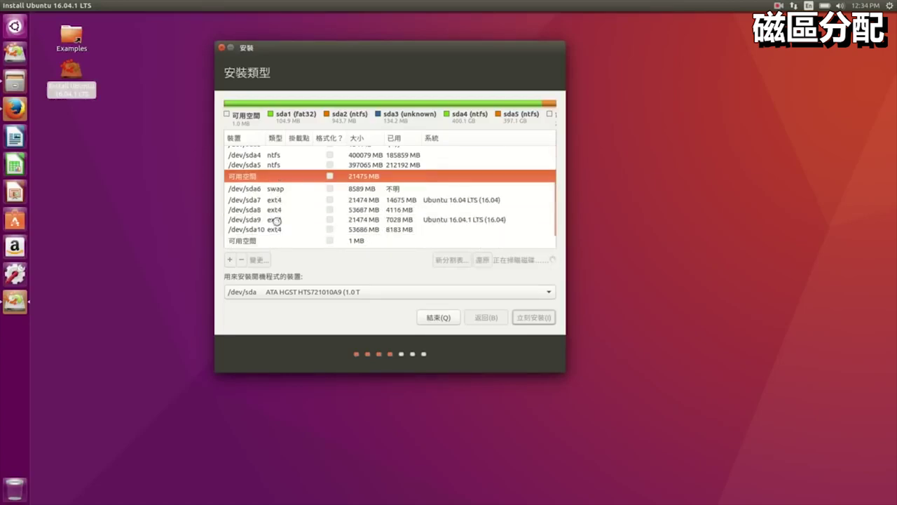
pyautogui.scroll(2, 275, 220)
pyautogui.scroll(-3, 267, 186)
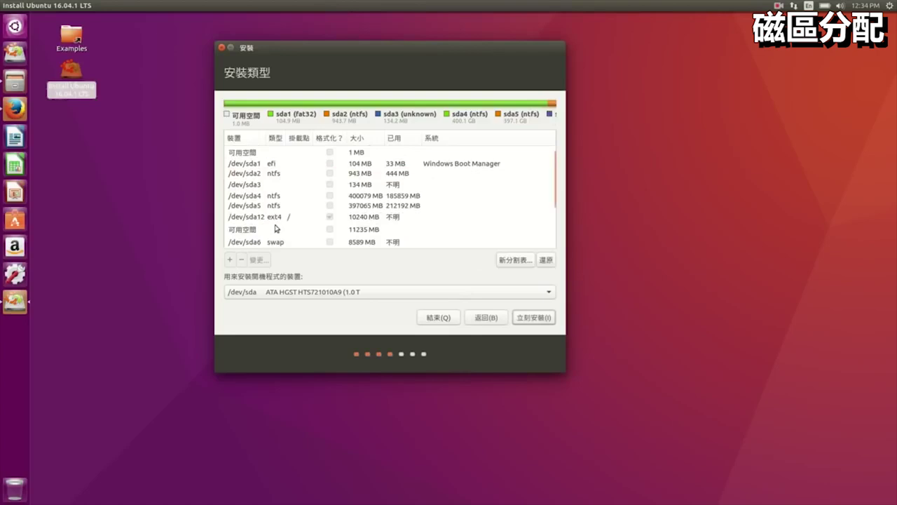
# Create an Ext4 日誌式檔案系統 partition with mount point /home using all of the 11235 MB free space
pyautogui.click(251, 230)
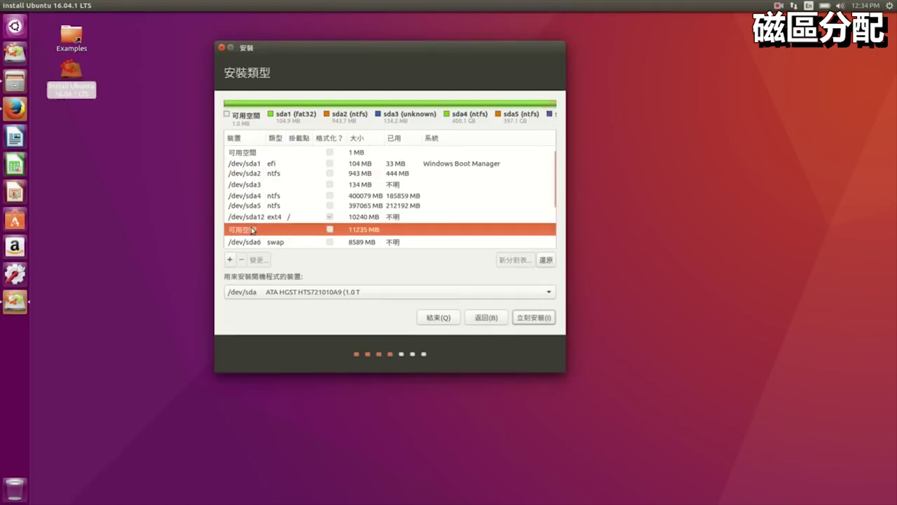
pyautogui.click(228, 261)
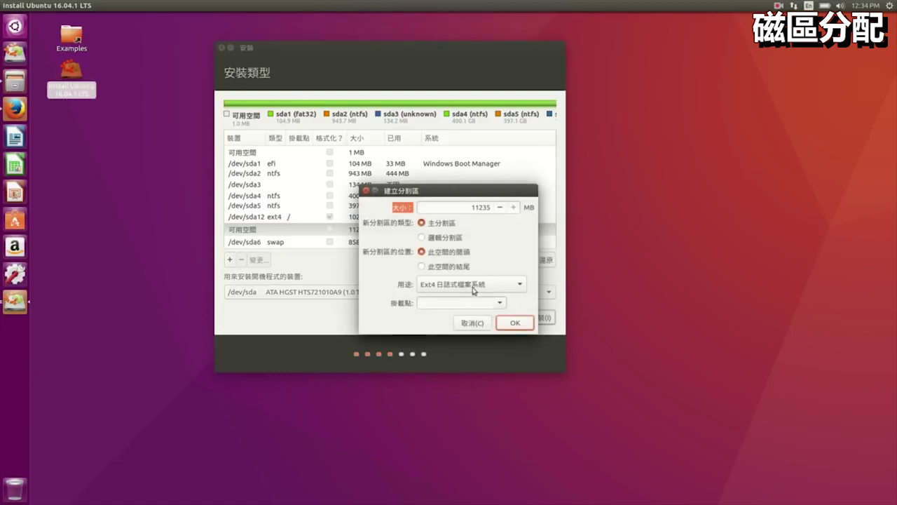
pyautogui.click(502, 303)
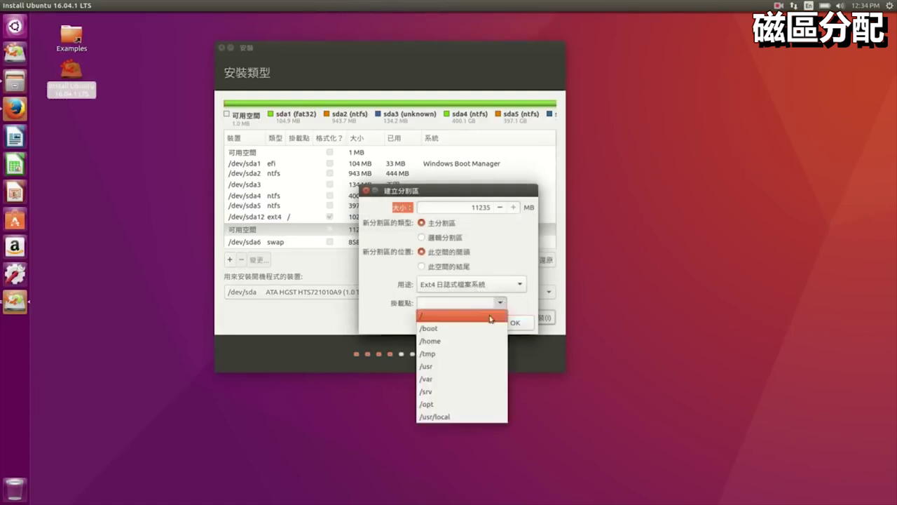
pyautogui.click(466, 341)
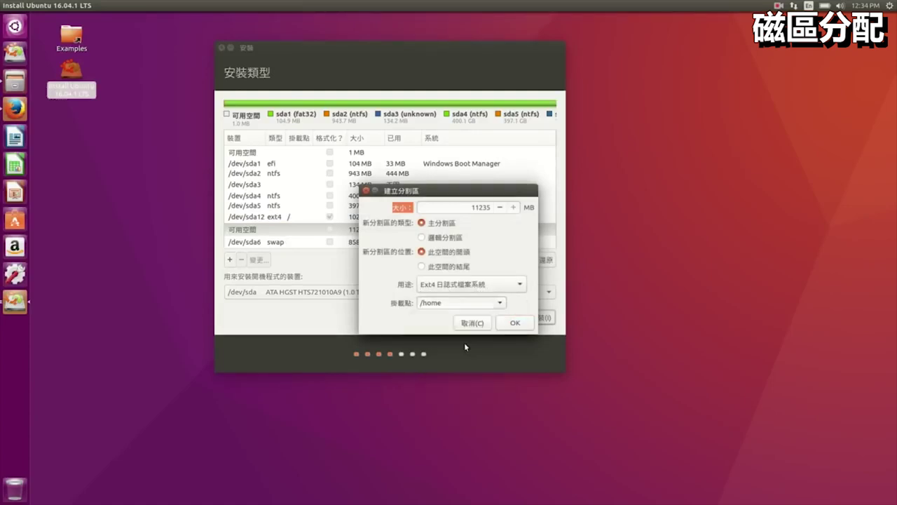
pyautogui.click(513, 324)
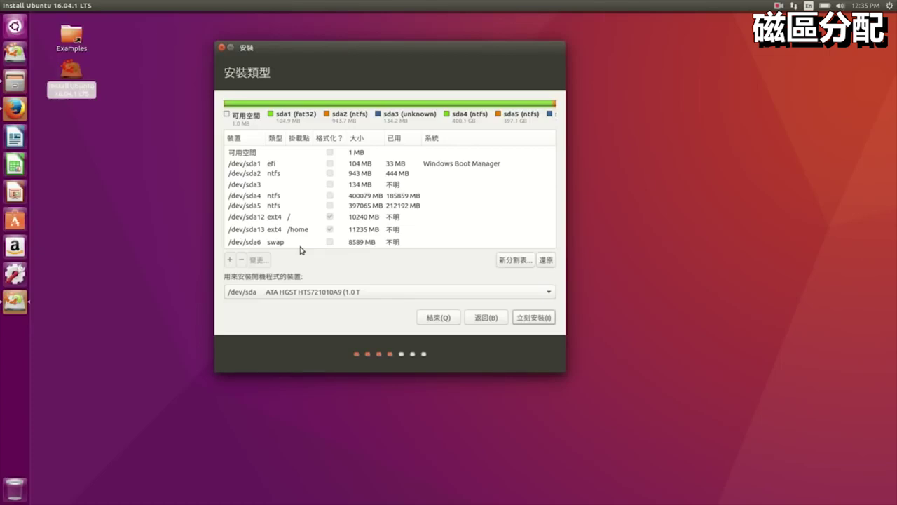
# Check the swap partition /dev/sda6 and choose the whole disk /dev/sda as the boot loader installation device
pyautogui.click(363, 245)
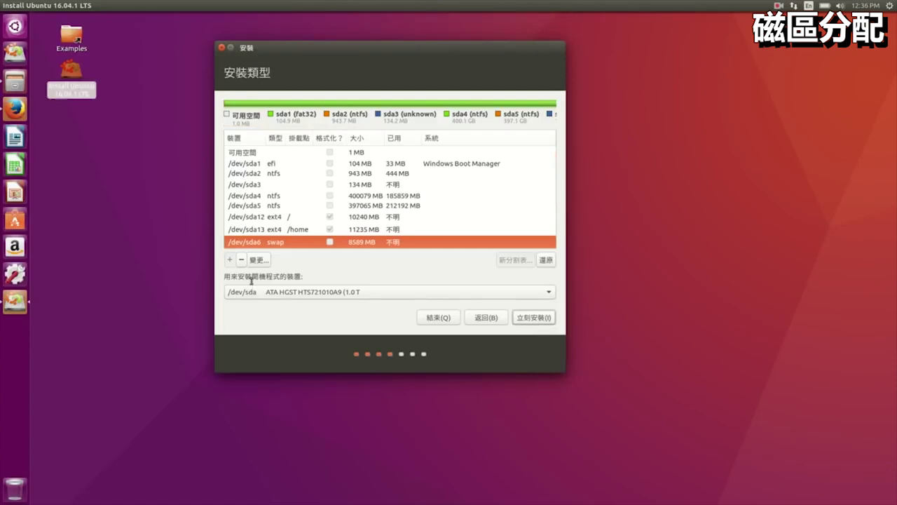
pyautogui.click(305, 293)
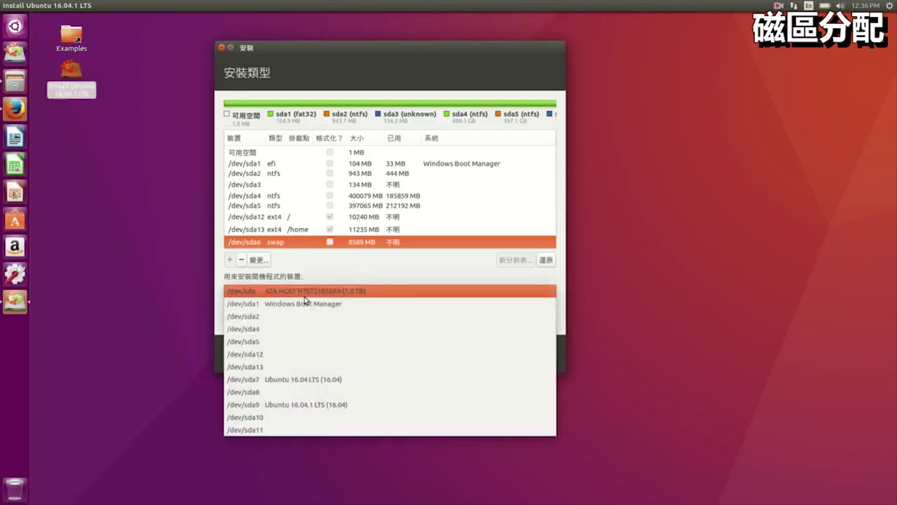
pyautogui.click(323, 293)
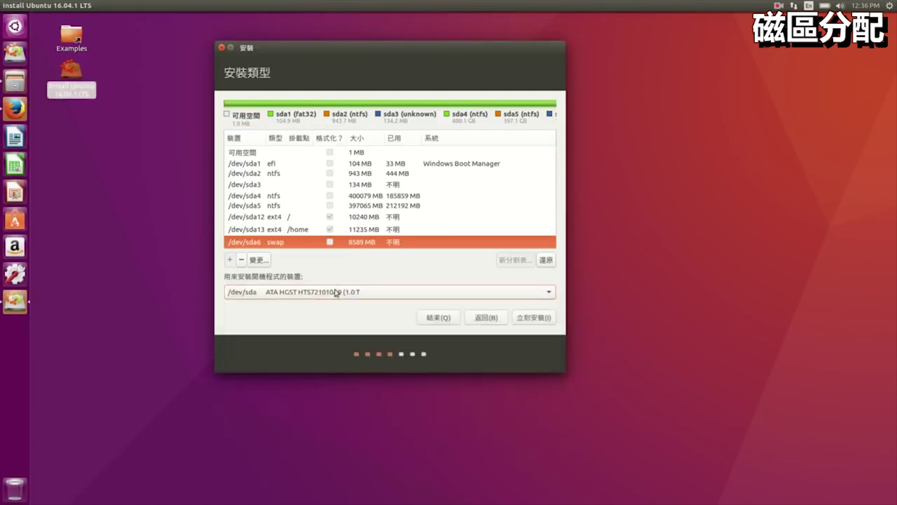
pyautogui.click(281, 292)
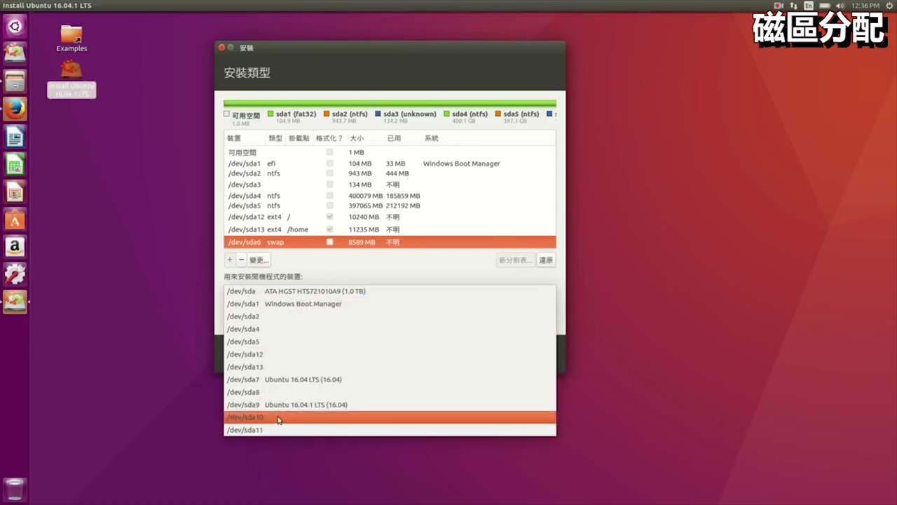
pyautogui.click(254, 293)
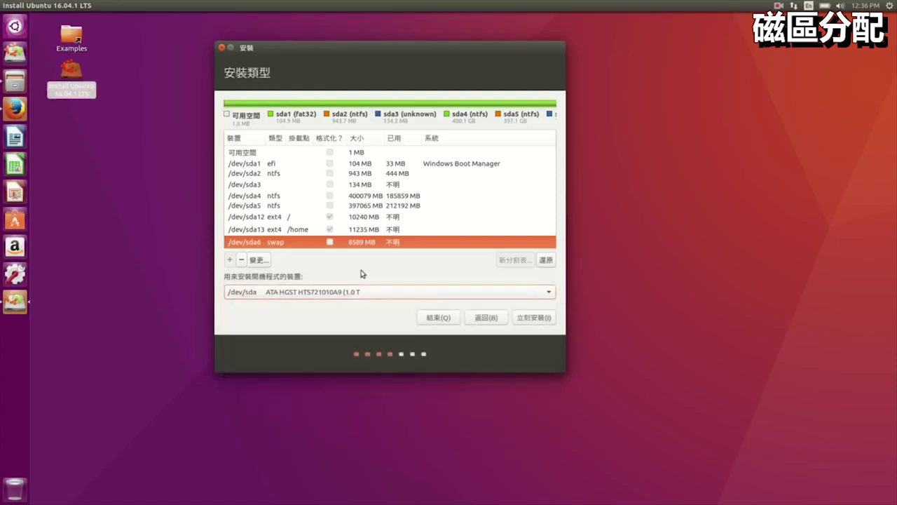
# Start the installation, review the partitions listed for formatting and confirm writing the changes to disk
pyautogui.click(535, 318)
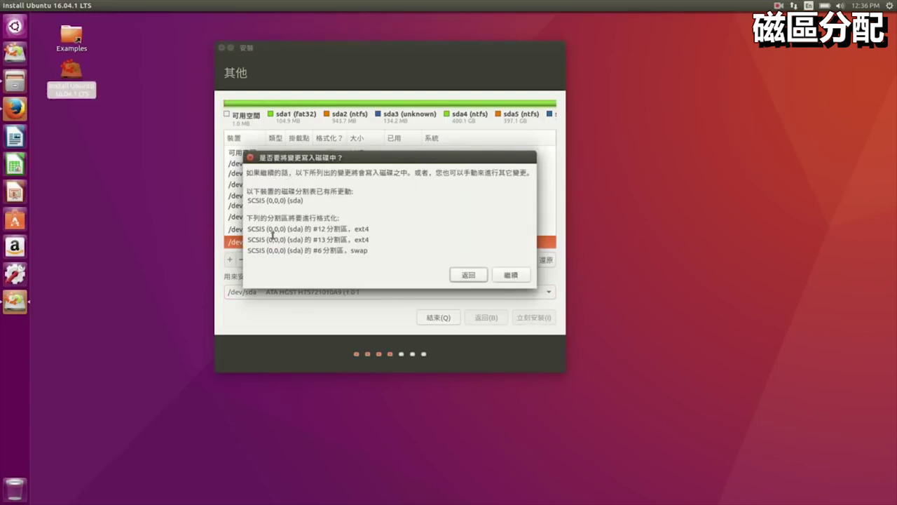
pyautogui.moveTo(313, 228); pyautogui.dragTo(338, 251)
pyautogui.click(338, 261)
pyautogui.click(515, 275)
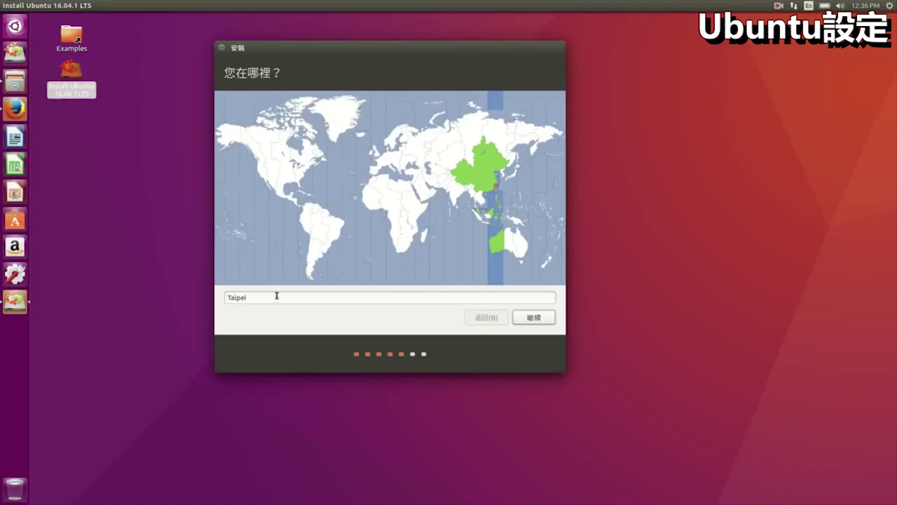
# Accept Taipei as the location, then detect the keyboard layout and continue with 英語 (美式)
pyautogui.click(534, 317)
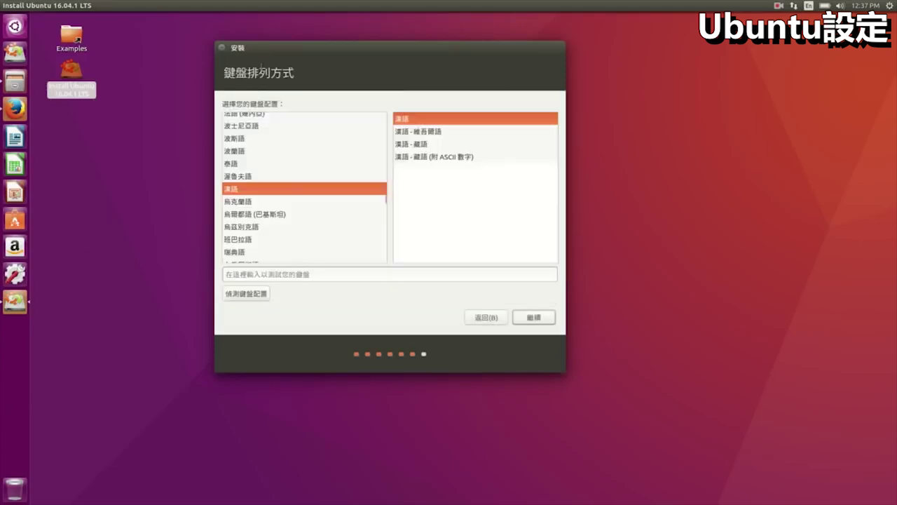
pyautogui.click(239, 296)
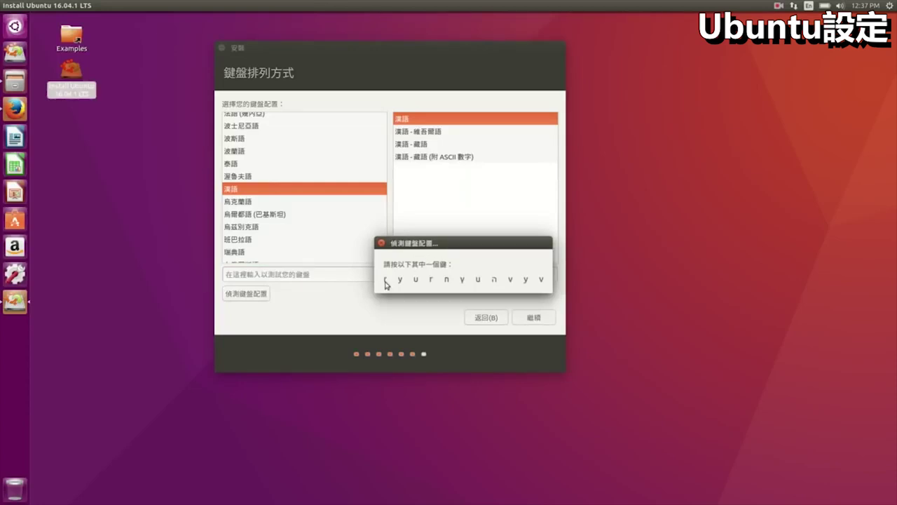
pyautogui.press('r')
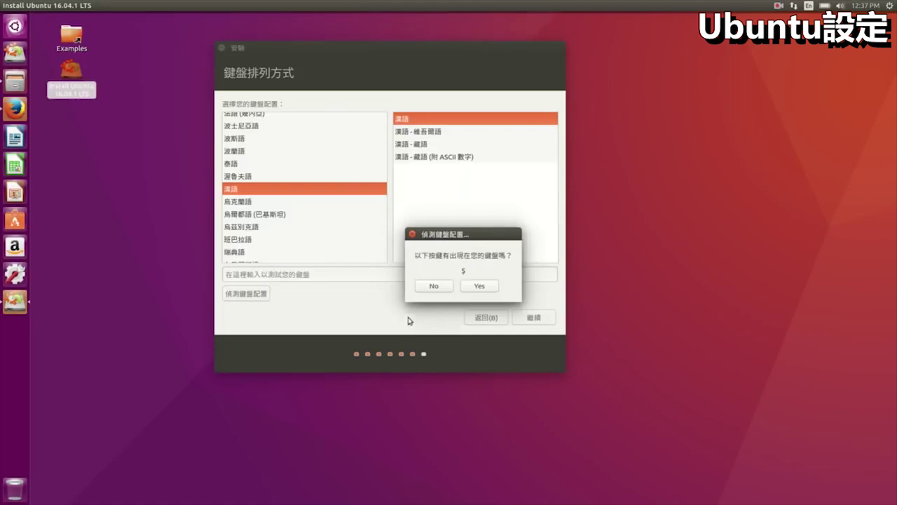
pyautogui.click(440, 287)
pyautogui.click(492, 290)
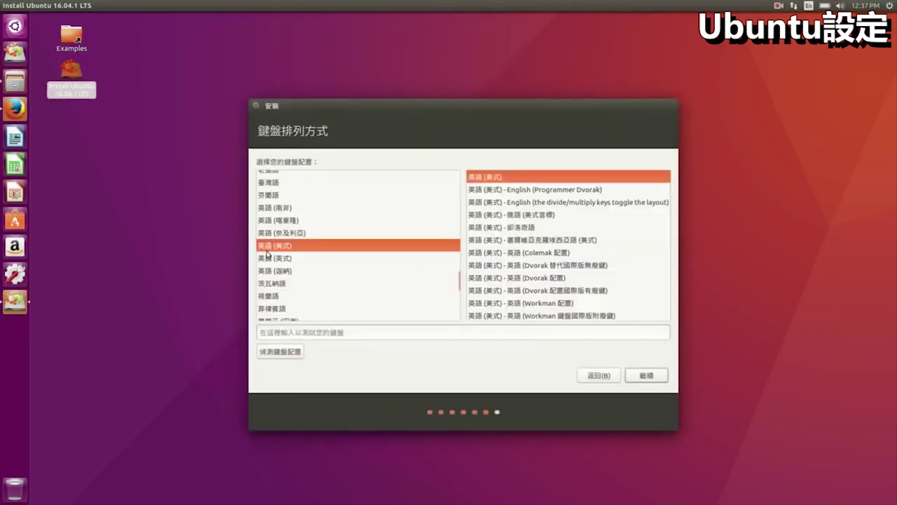
pyautogui.click(646, 375)
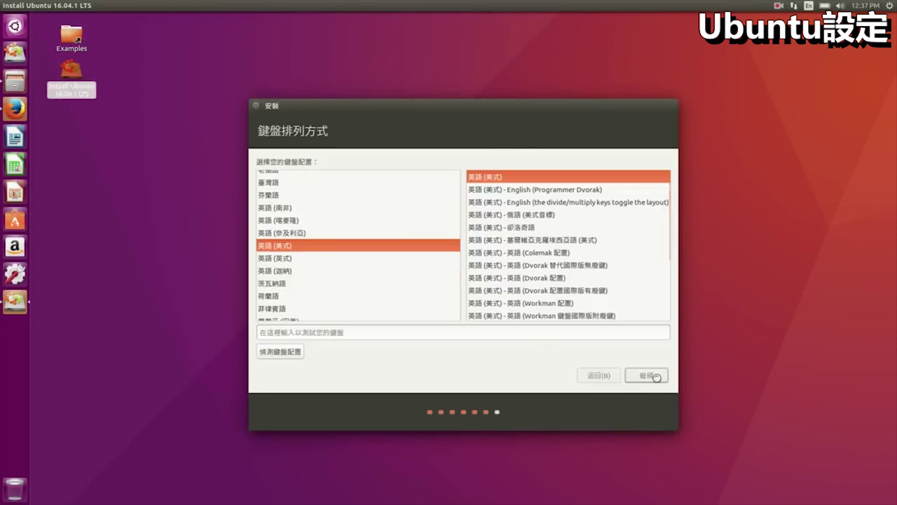
# Fill in the user's name, enter and confirm the account password with login by password required, and continue
pyautogui.moveTo(382, 166); pyautogui.dragTo(426, 182)
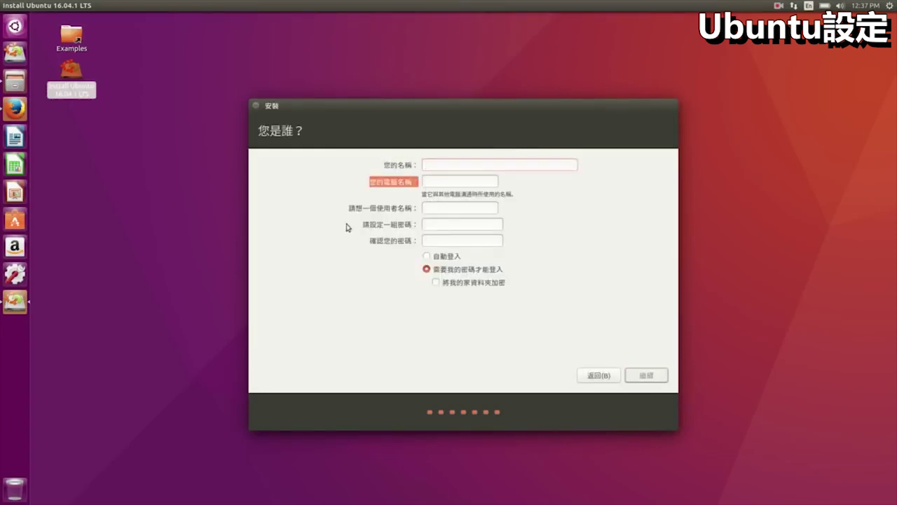
pyautogui.moveTo(349, 208); pyautogui.dragTo(411, 208)
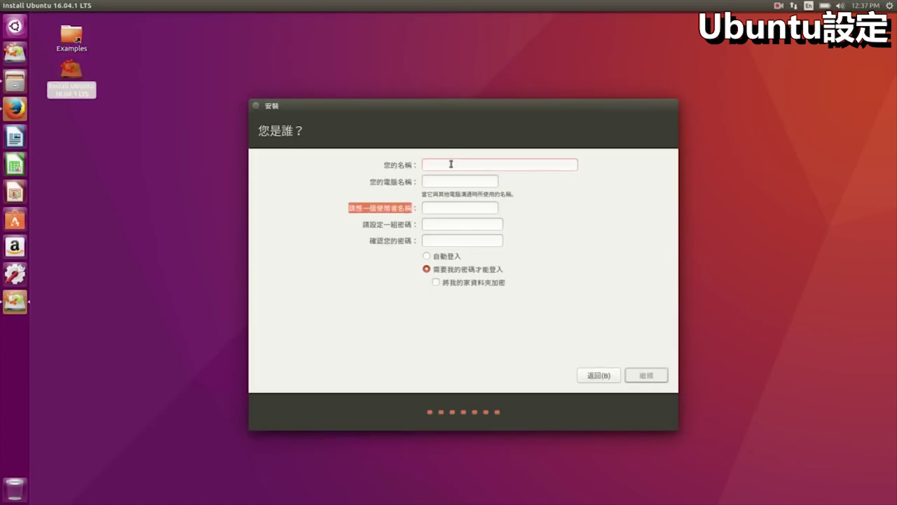
pyautogui.write('ktvexe')
pyautogui.click(434, 224)
pyautogui.write('••••••')
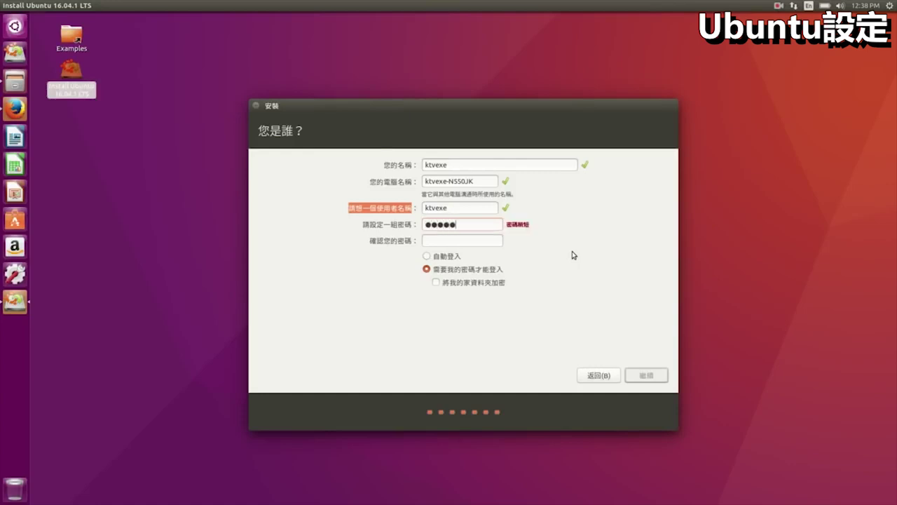
pyautogui.press('Tab')
pyautogui.write('••••••')
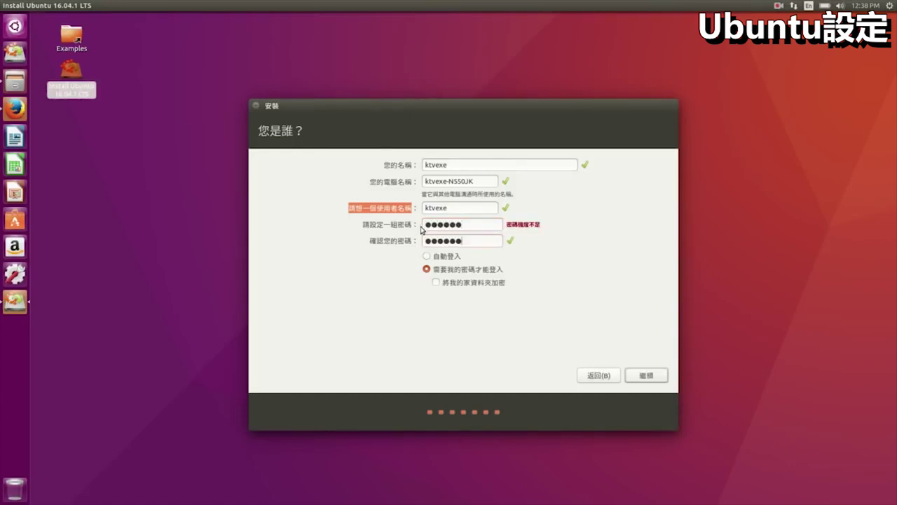
pyautogui.click(659, 377)
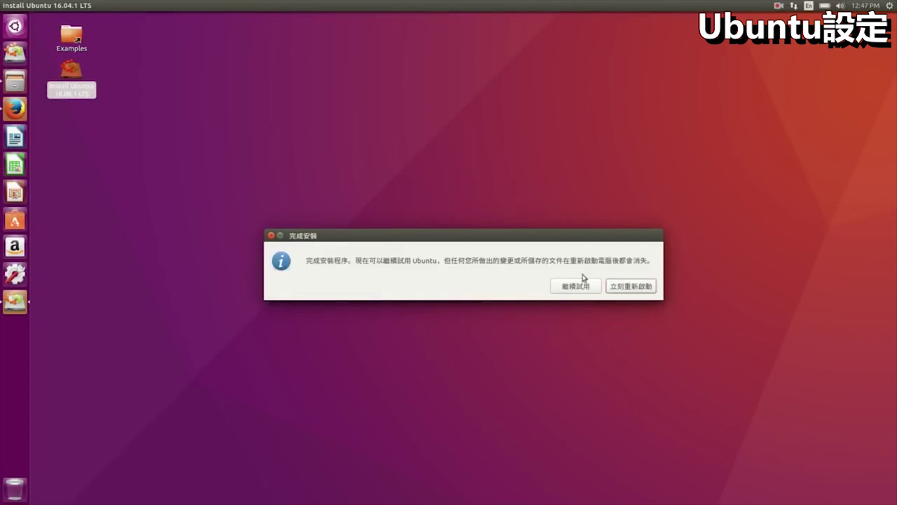
# Read the installation completion notice about trial-session changes being lost after a restart
pyautogui.moveTo(494, 261); pyautogui.dragTo(648, 261)
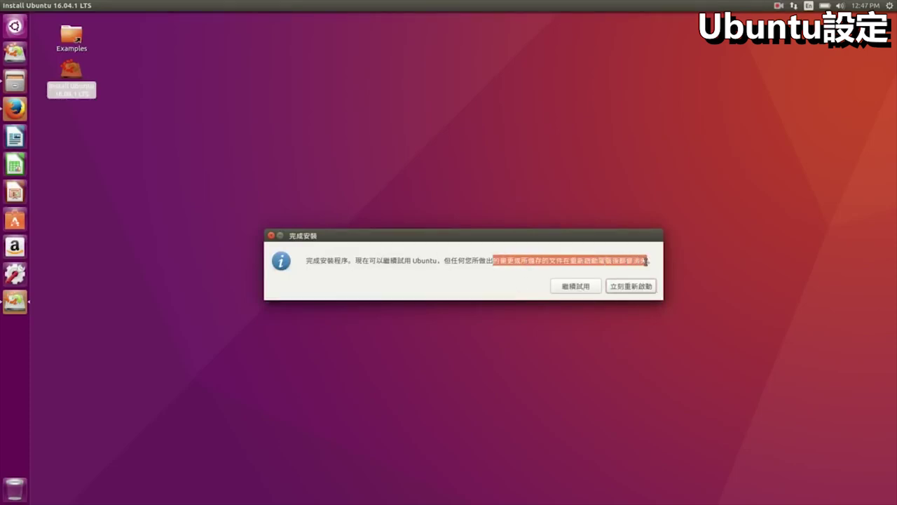
pyautogui.click(481, 265)
pyautogui.moveTo(478, 264); pyautogui.dragTo(488, 264)
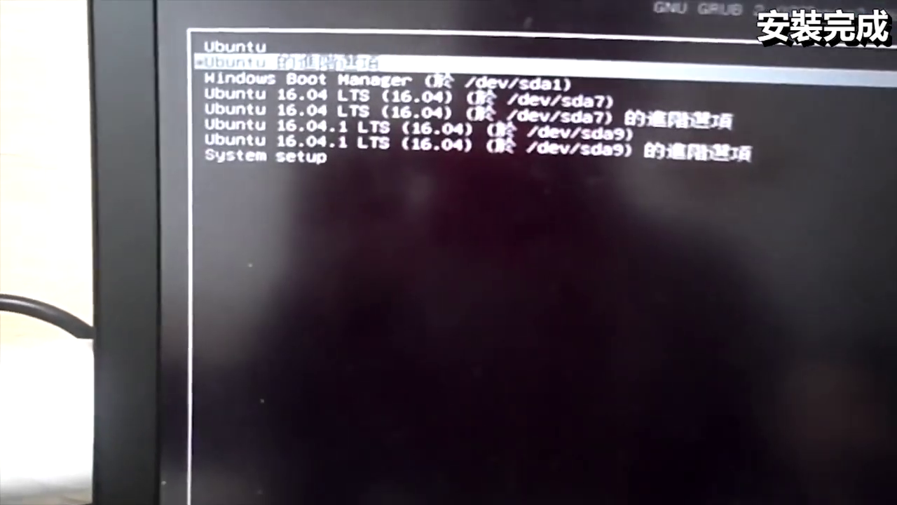
# Look through the GRUB boot entries for Ubuntu, its advanced options and Windows Boot Manager, returning to the first Ubuntu entry
pyautogui.press('Down')
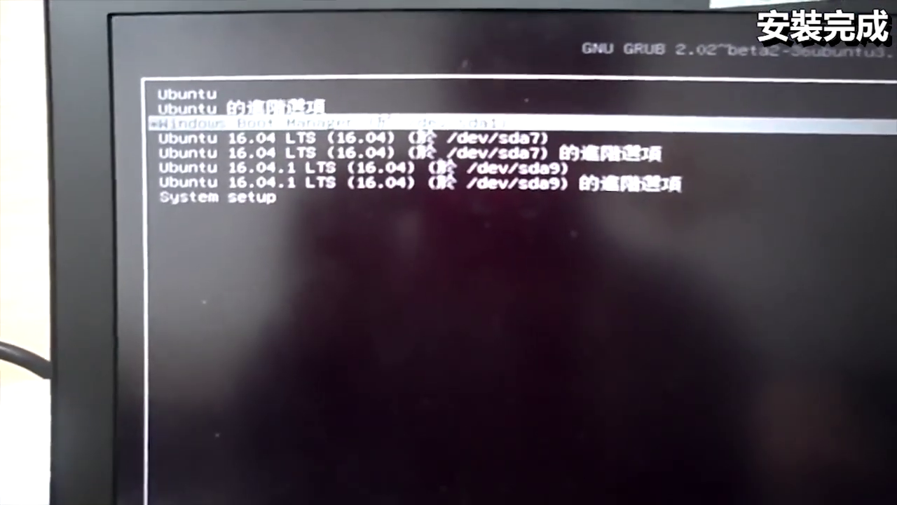
pyautogui.press('Down')
pyautogui.press('Down')
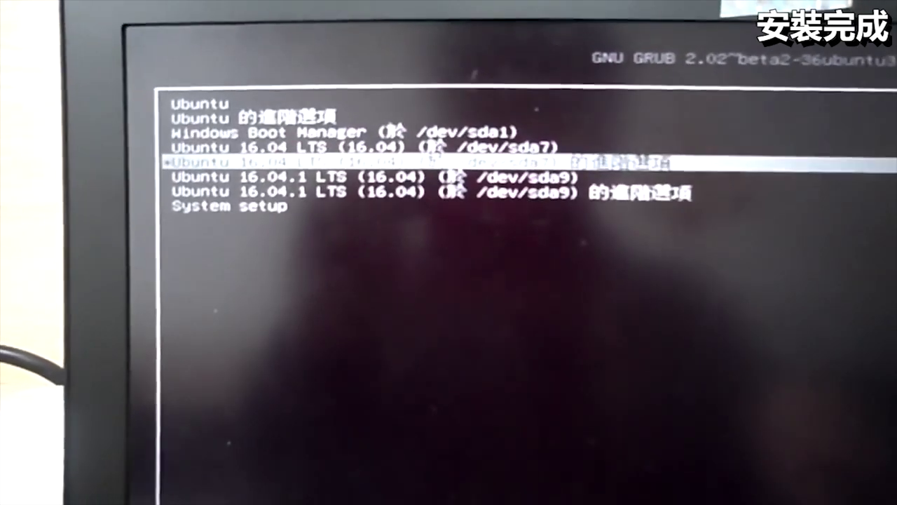
pyautogui.press('Down')
pyautogui.press('Down')
pyautogui.press('Up')
pyautogui.press('Up')
pyautogui.press('Up')
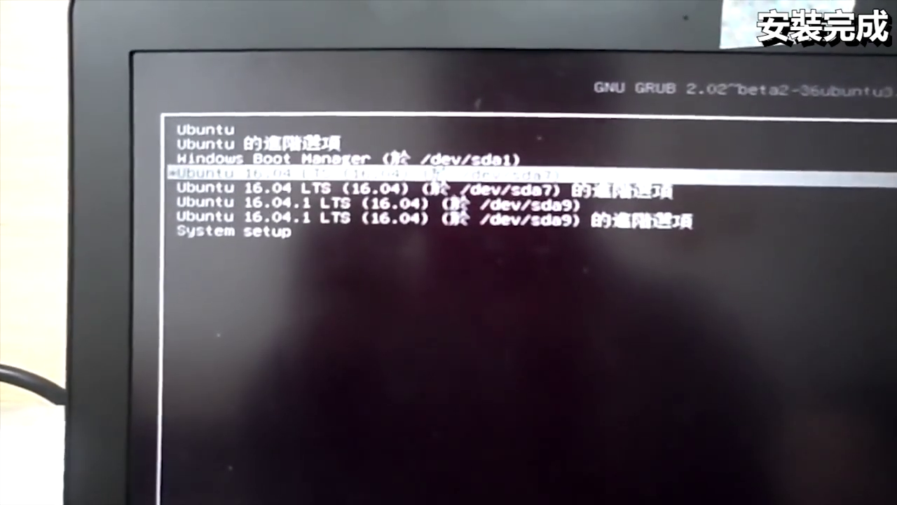
pyautogui.press('Up')
pyautogui.press('Up')
pyautogui.press('Up')
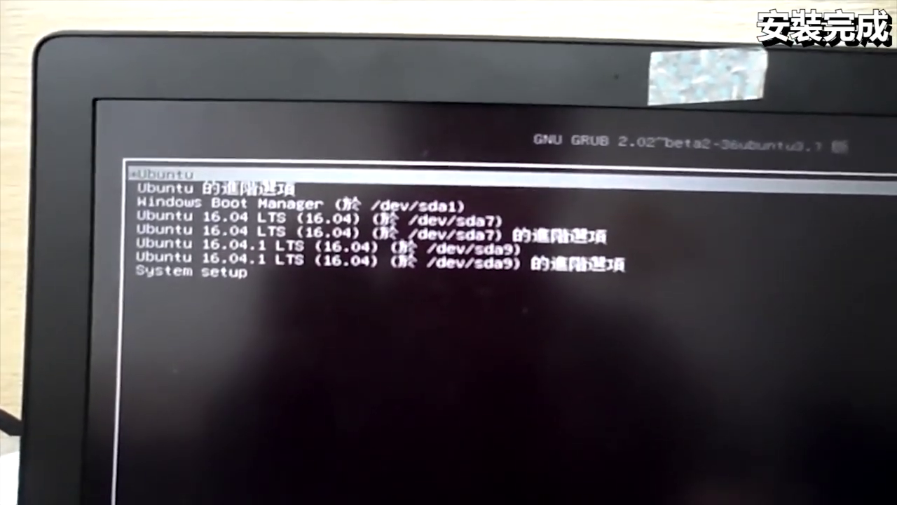
# Boot the first Ubuntu entry and log in with the account password
pyautogui.press('Return')
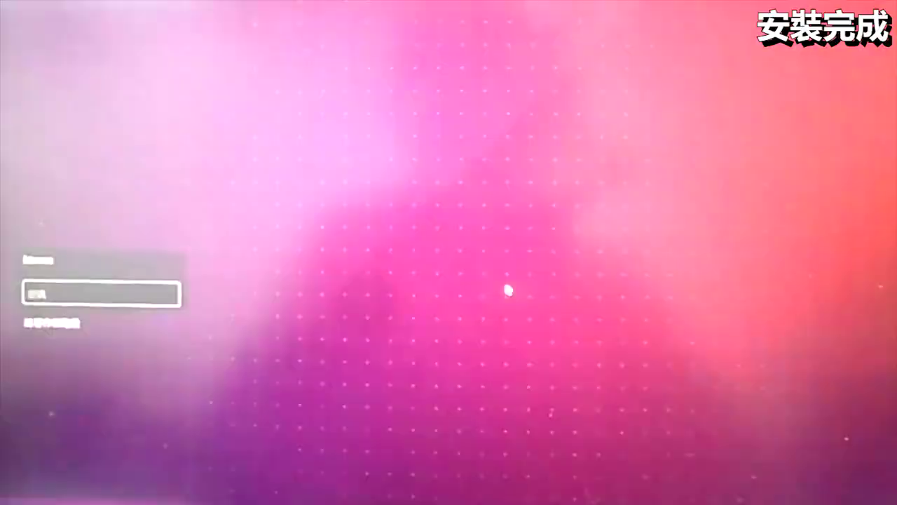
pyautogui.write('••••')
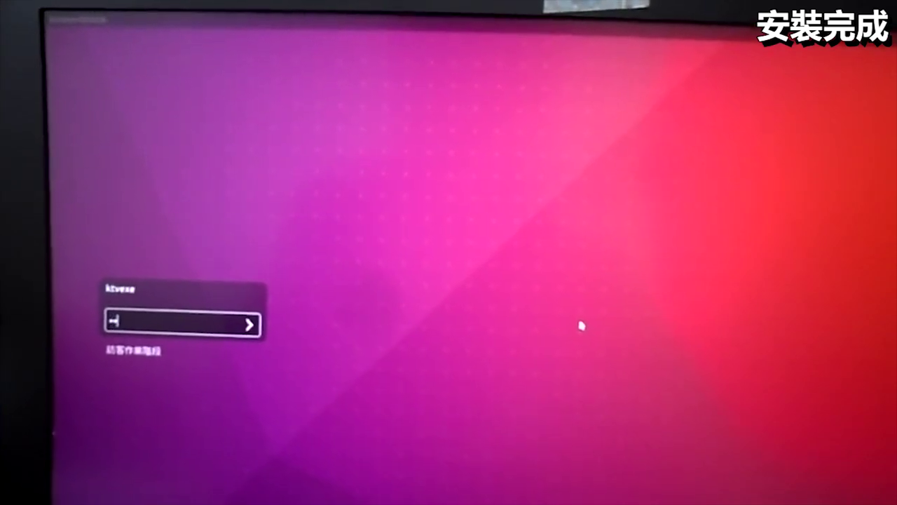
pyautogui.press('Return')
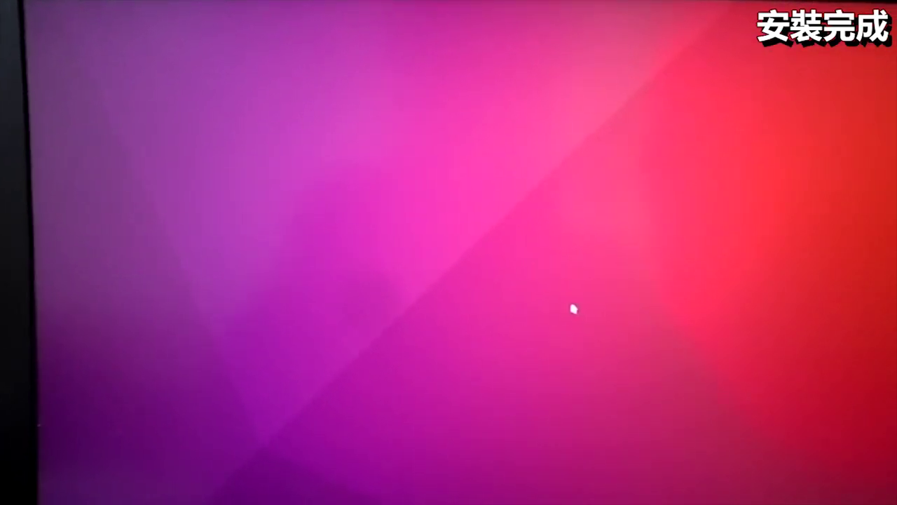